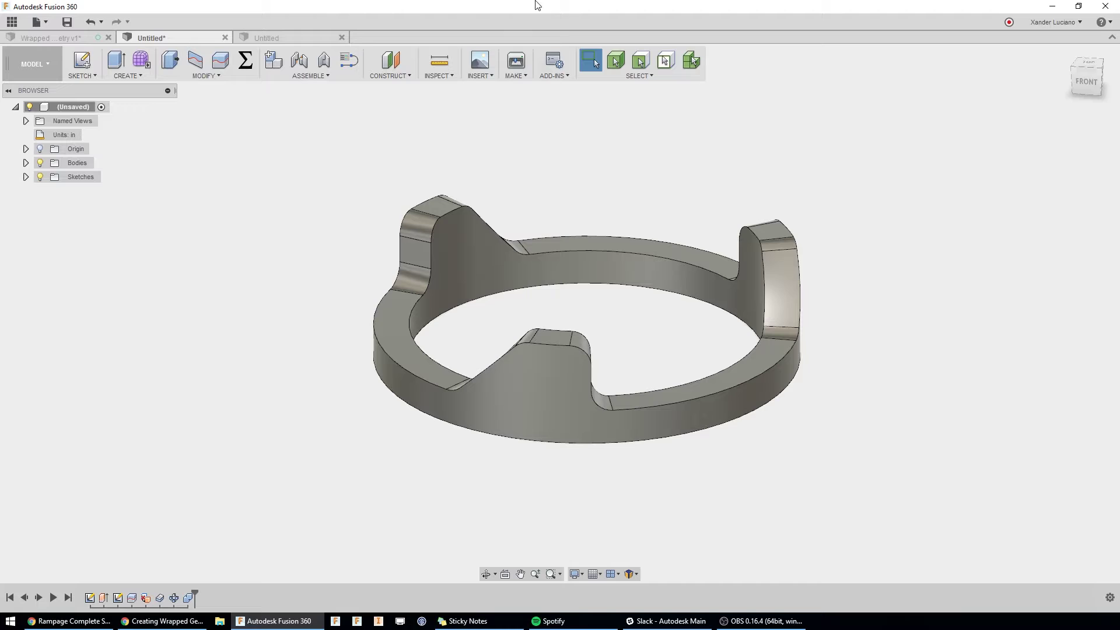
# In the empty untitled design, switch to the Patch workspace and start a sketch on the horizontal origin plane
pyautogui.click(265, 39)
pyautogui.click(36, 72)
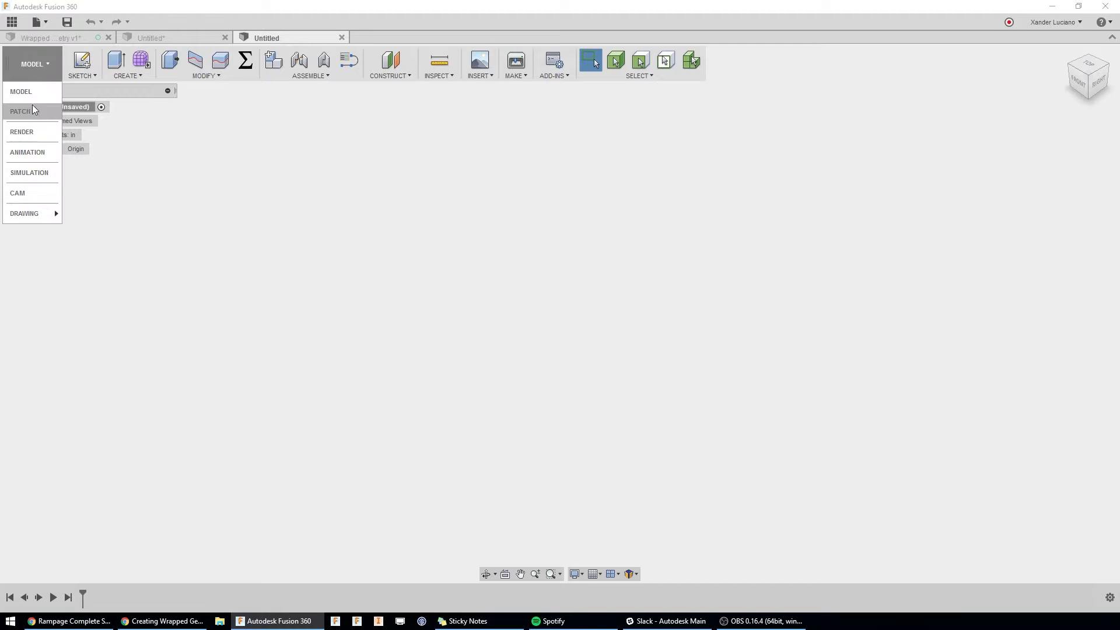
pyautogui.click(32, 108)
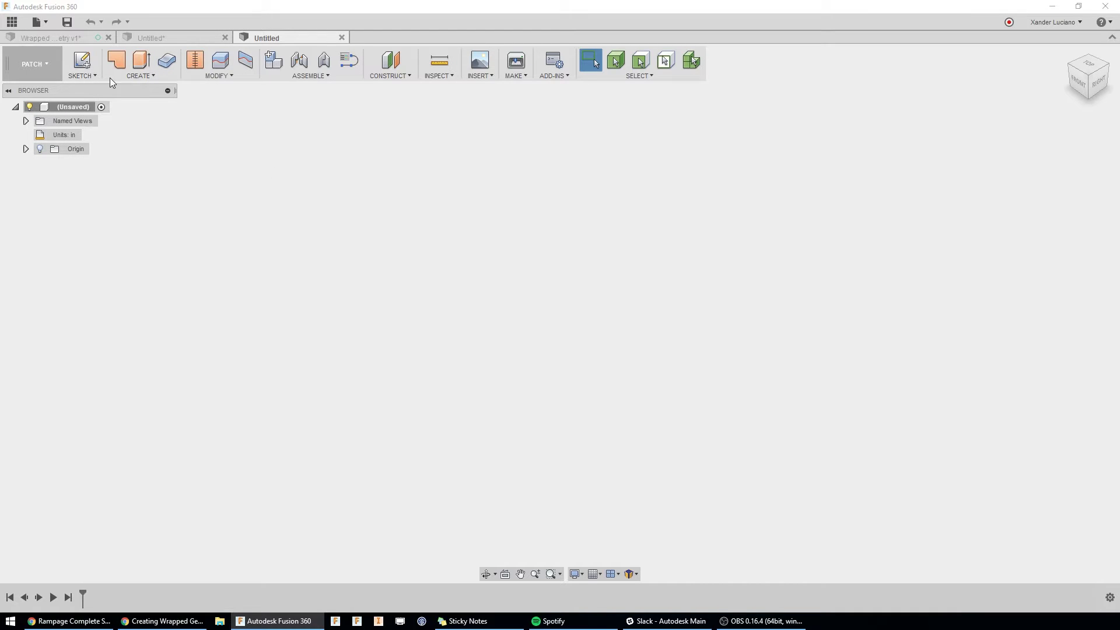
pyautogui.click(81, 60)
pyautogui.click(601, 312)
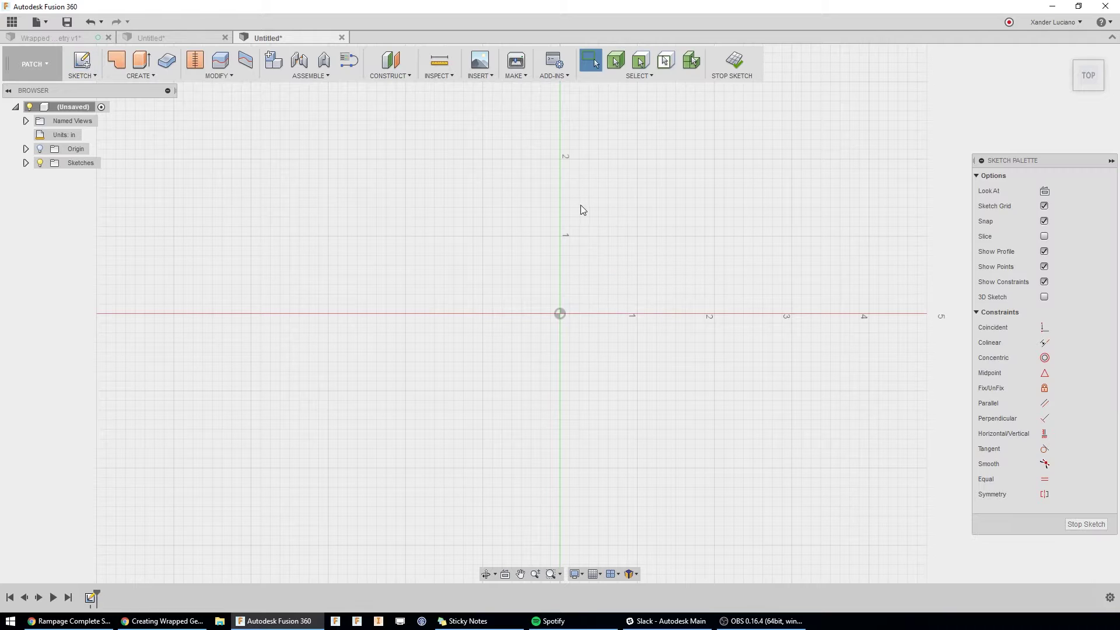
# Sketch a circle centred on the origin with a diameter of 1.5 in
pyautogui.press('c')
pyautogui.click(559, 314)
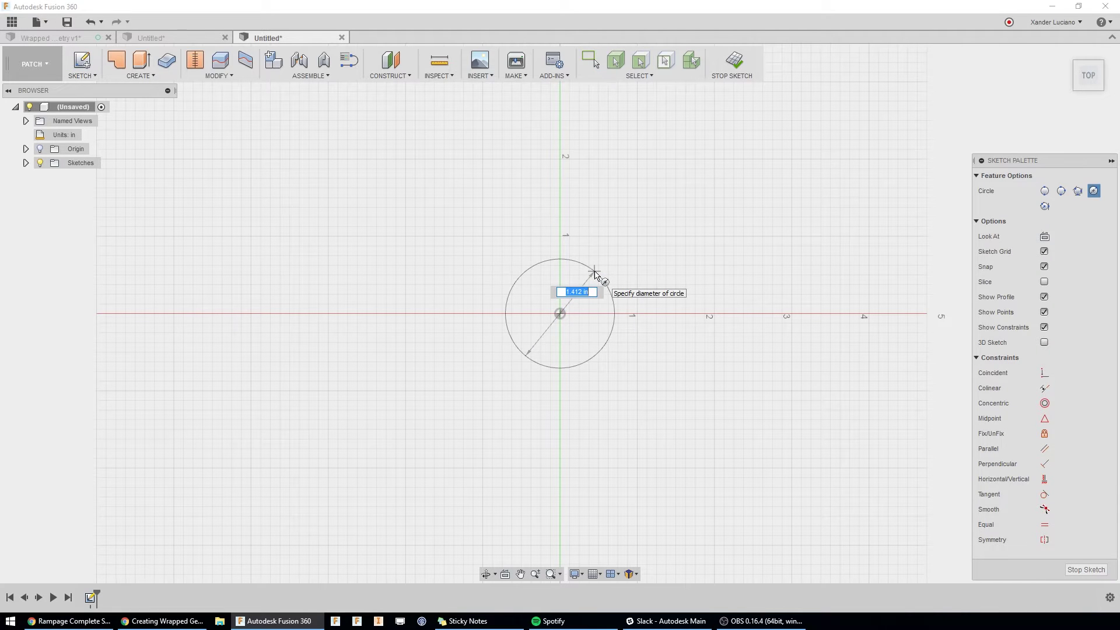
pyautogui.write('1.5')
pyautogui.press('Return')
pyautogui.press('Escape')
pyautogui.scroll(2, 651, 214)
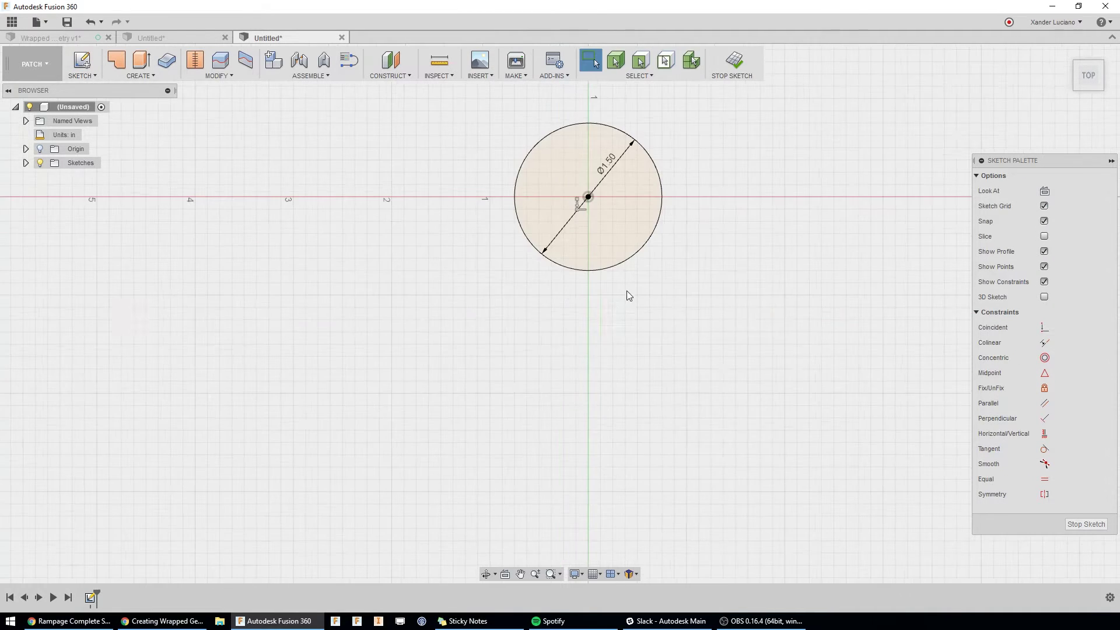
pyautogui.scroll(-1, 647, 247)
pyautogui.scroll(2, 613, 238)
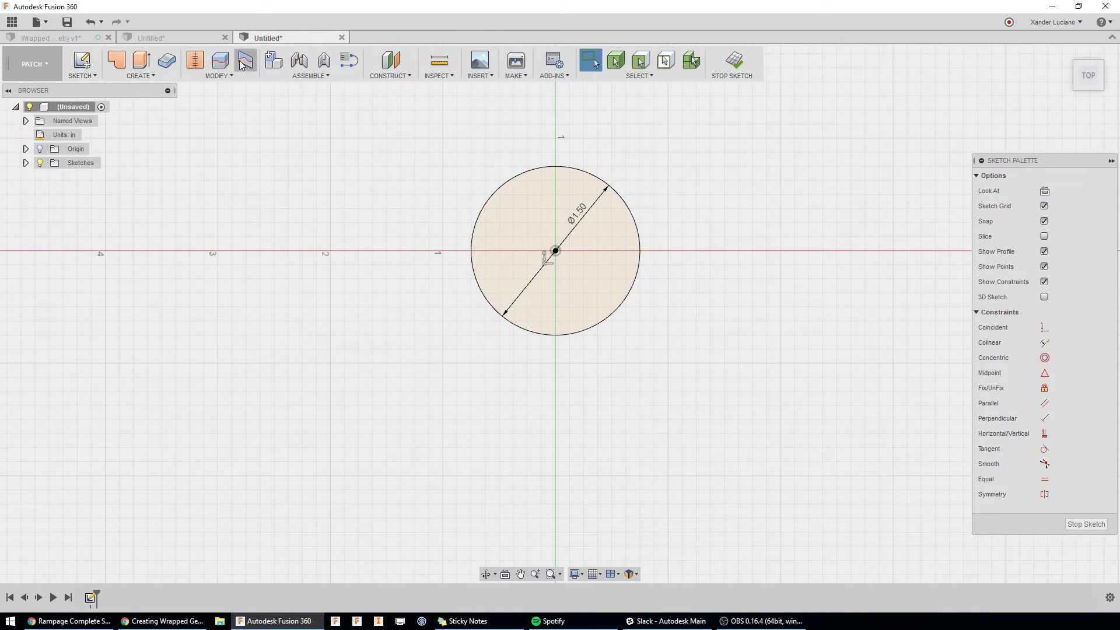
# Draw three radial lines between the circle's centre and its edge, pointing up, lower right and lower left, and constrain the upper one vertical
pyautogui.press('l')
pyautogui.click(555, 168)
pyautogui.click(555, 250)
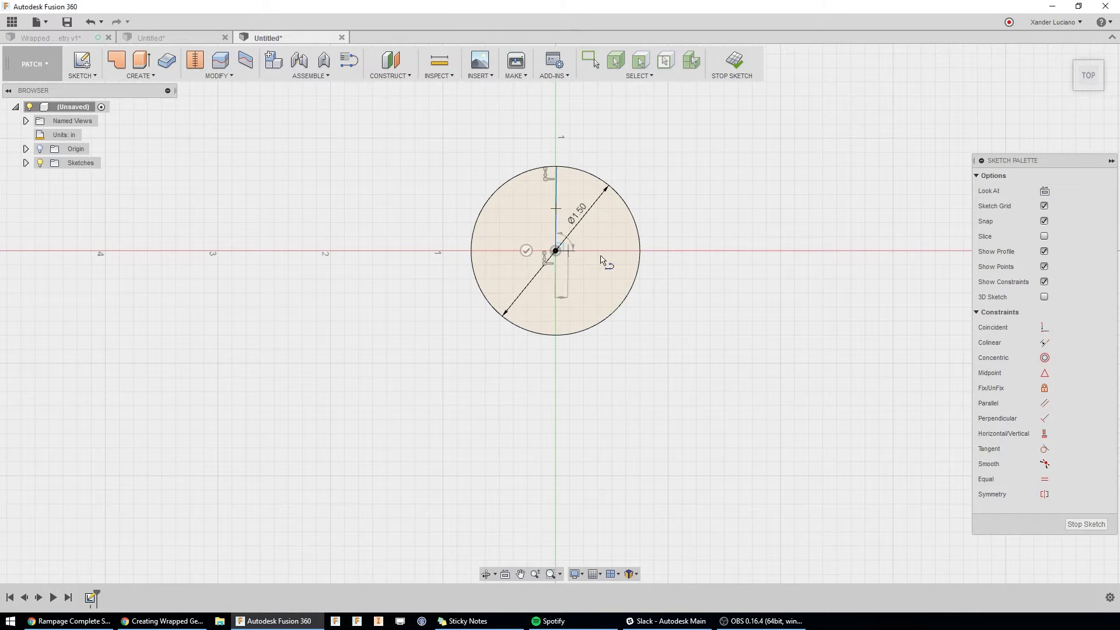
pyautogui.click(629, 290)
pyautogui.click(555, 251)
pyautogui.click(473, 271)
pyautogui.press('Escape')
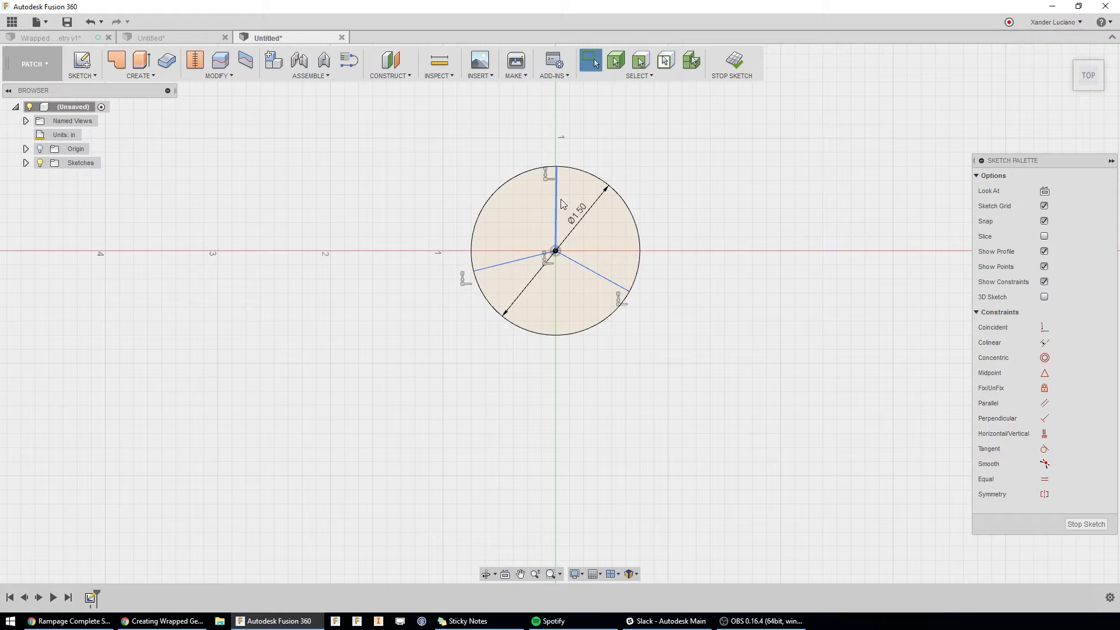
pyautogui.click(558, 200)
pyautogui.click(1047, 464)
# Dimension the lower-left radial line at 120° from the vertical line and the lower-right one at 120° from the lower-left one
pyautogui.press('d')
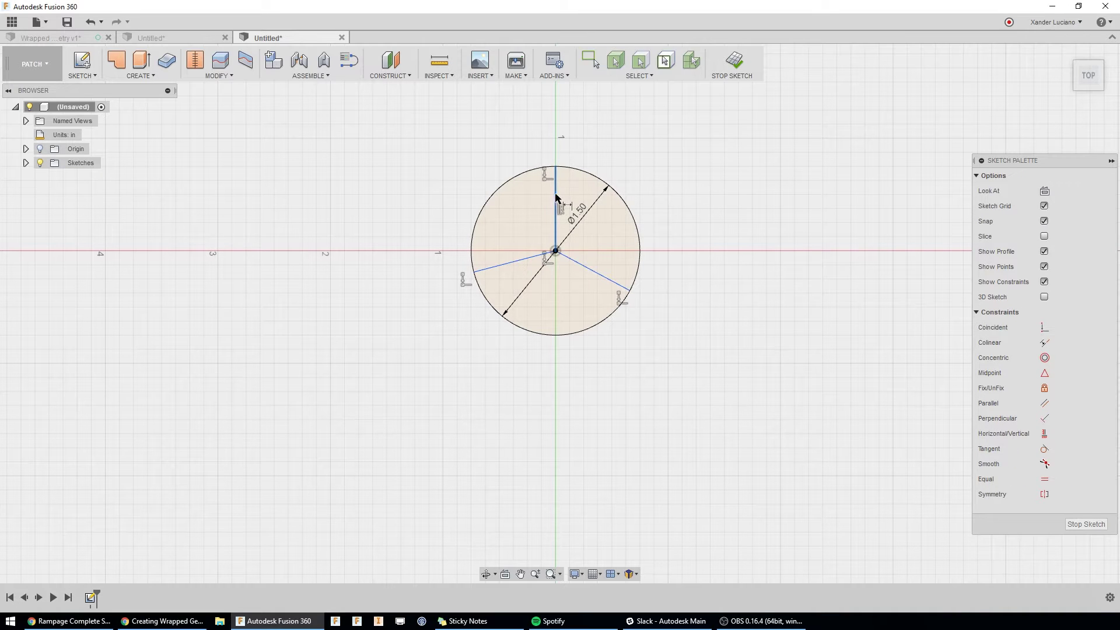
pyautogui.click(555, 197)
pyautogui.click(512, 260)
pyautogui.click(431, 175)
pyautogui.write('120')
pyautogui.press('Return')
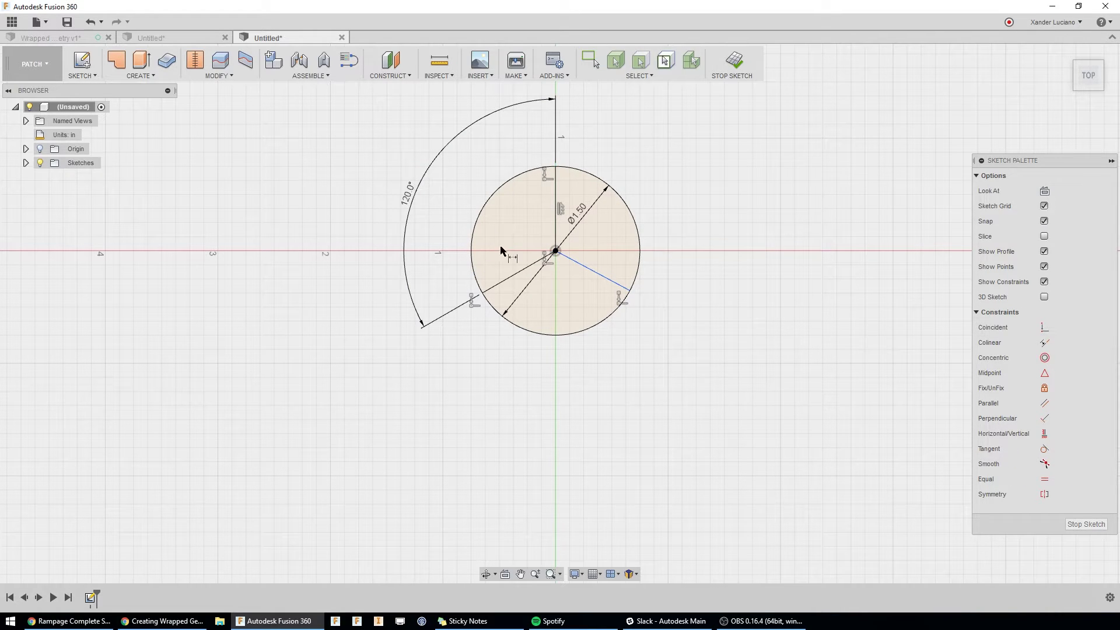
pyautogui.click(517, 272)
pyautogui.click(615, 283)
pyautogui.click(555, 375)
pyautogui.write('120')
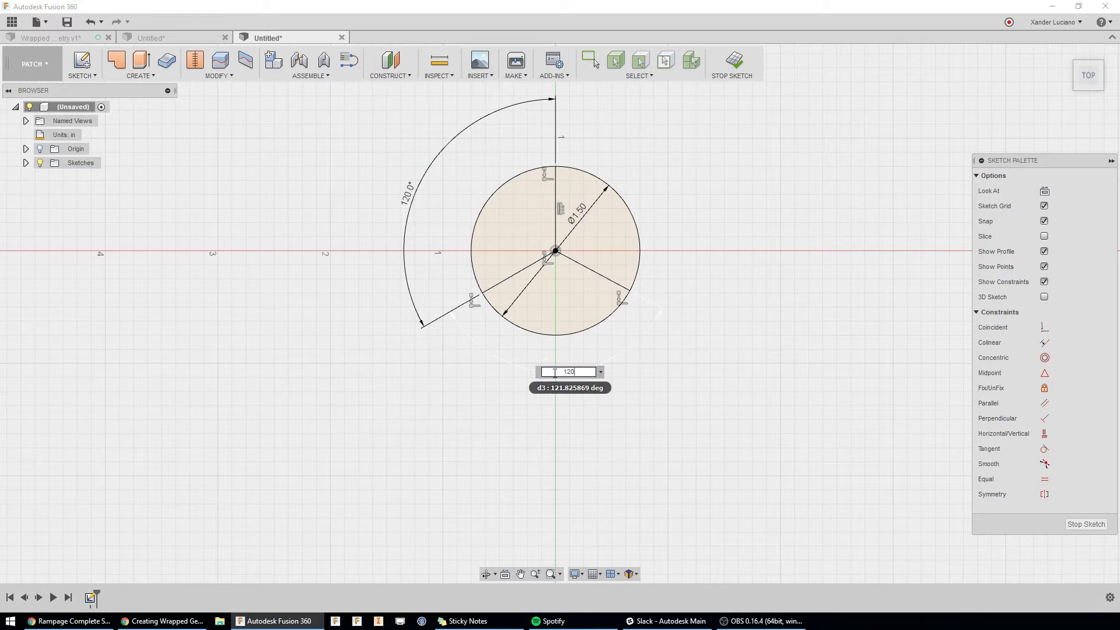
pyautogui.press('Return')
# Trim away the upper part of the circle, keeping only the arc between the two lower radial lines
pyautogui.press('t')
pyautogui.click(493, 198)
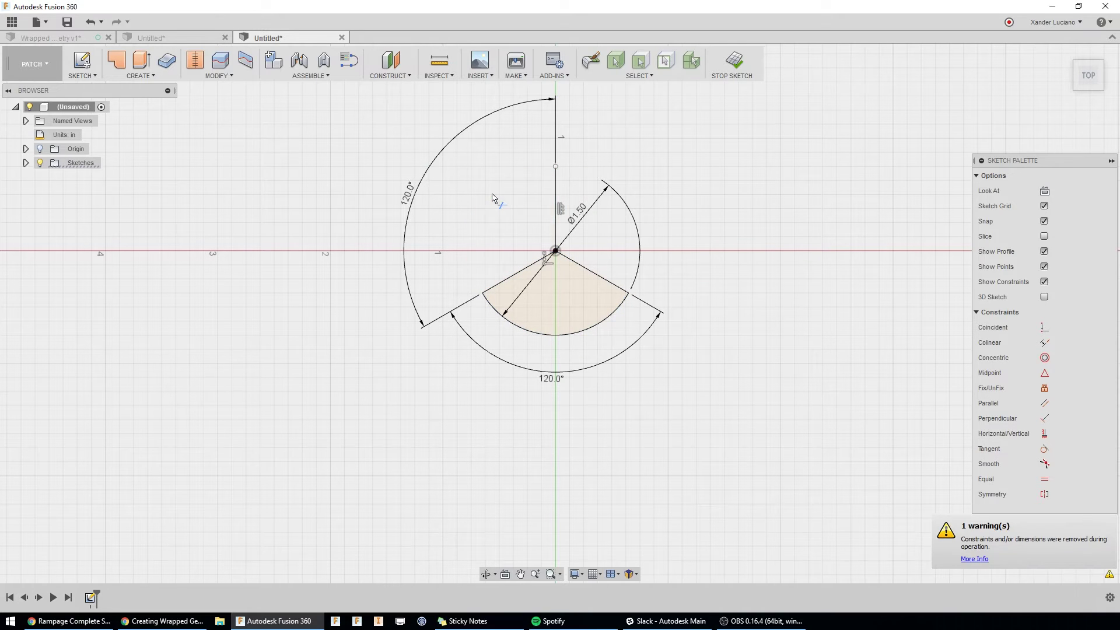
pyautogui.press('Escape')
# Convert the three radial lines to construction geometry
pyautogui.click(556, 184)
pyautogui.press('x')
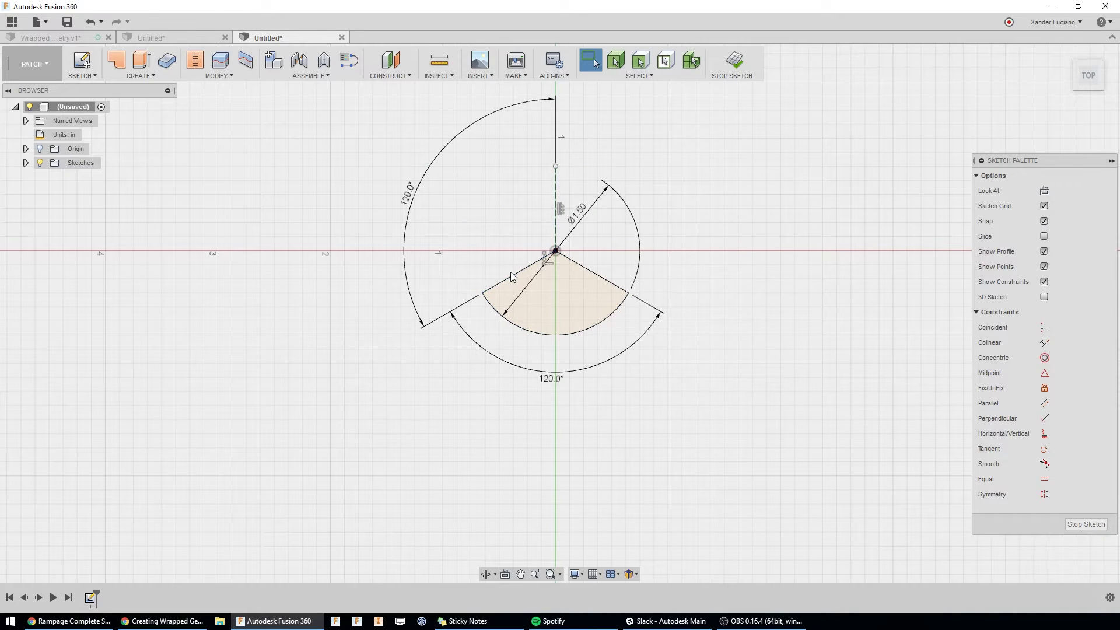
pyautogui.click(510, 276)
pyautogui.press('x')
pyautogui.press('x')
# Extrude the remaining arc upward 1 in as a new surface body
pyautogui.keyDown('shift'); pyautogui.moveTo(687, 344); pyautogui.dragTo(570, 309, button='middle'); pyautogui.keyUp('shift')
pyautogui.scroll(2, 593, 233)
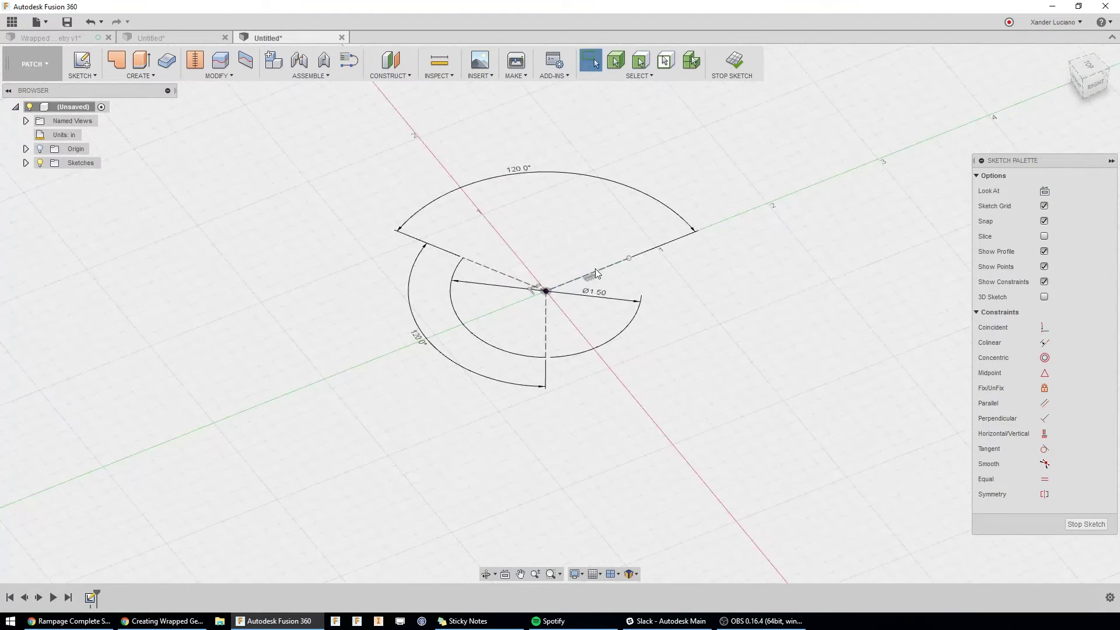
pyautogui.keyDown('shift'); pyautogui.moveTo(595, 269); pyautogui.dragTo(611, 268, button='middle'); pyautogui.keyUp('shift')
pyautogui.click(140, 60)
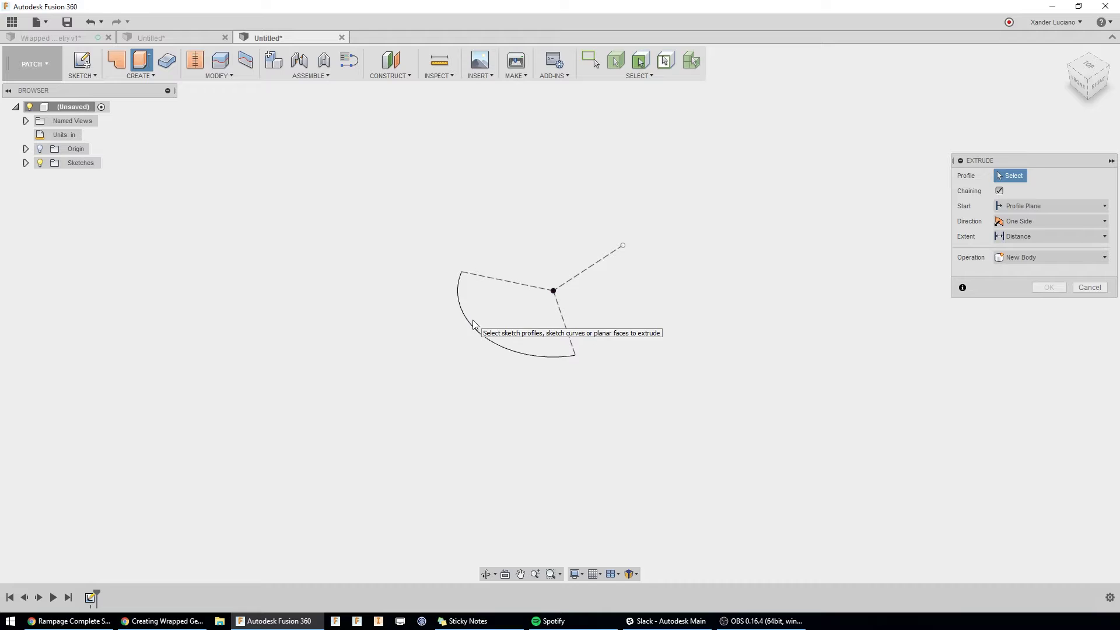
pyautogui.click(467, 315)
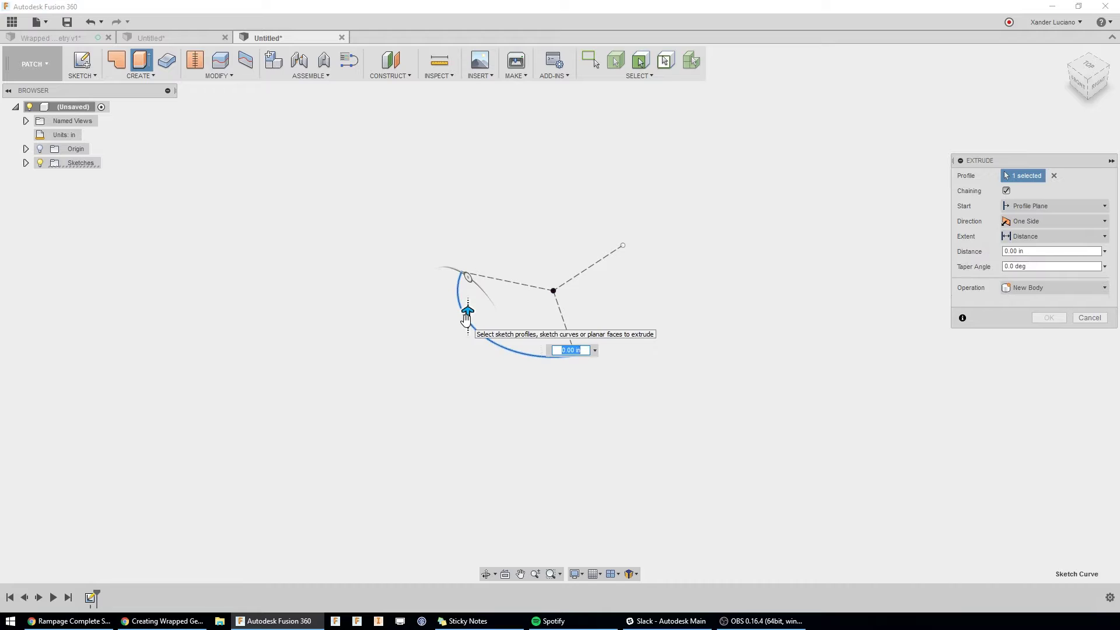
pyautogui.write('1')
pyautogui.press('Return')
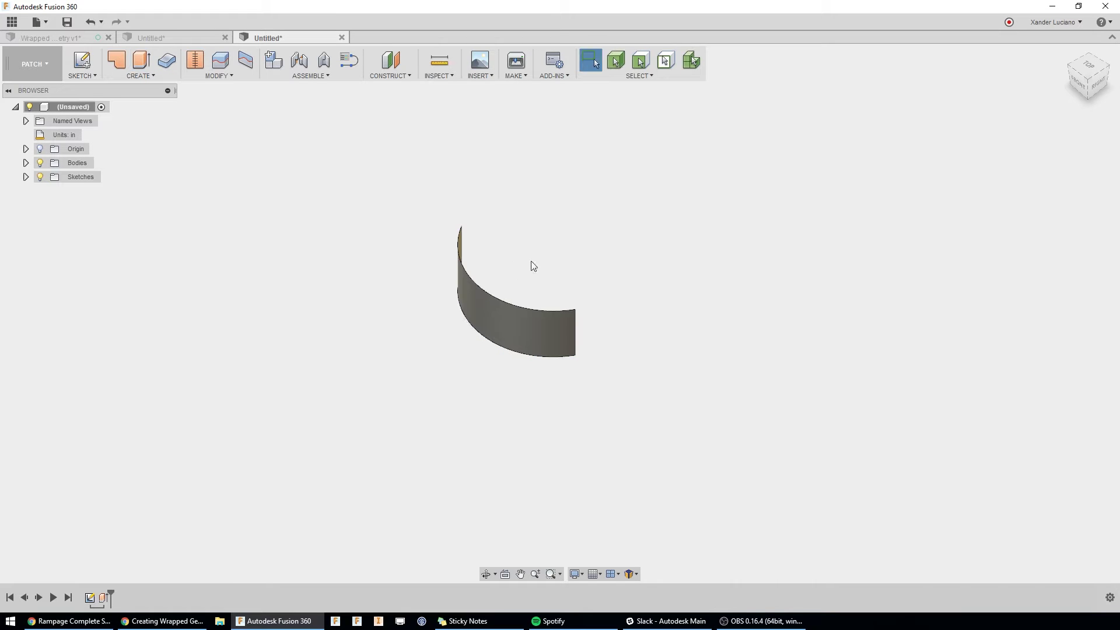
# Create a construction plane offset -0.75 in from the XZ origin plane, on the outside of the curved surface
pyautogui.click(391, 62)
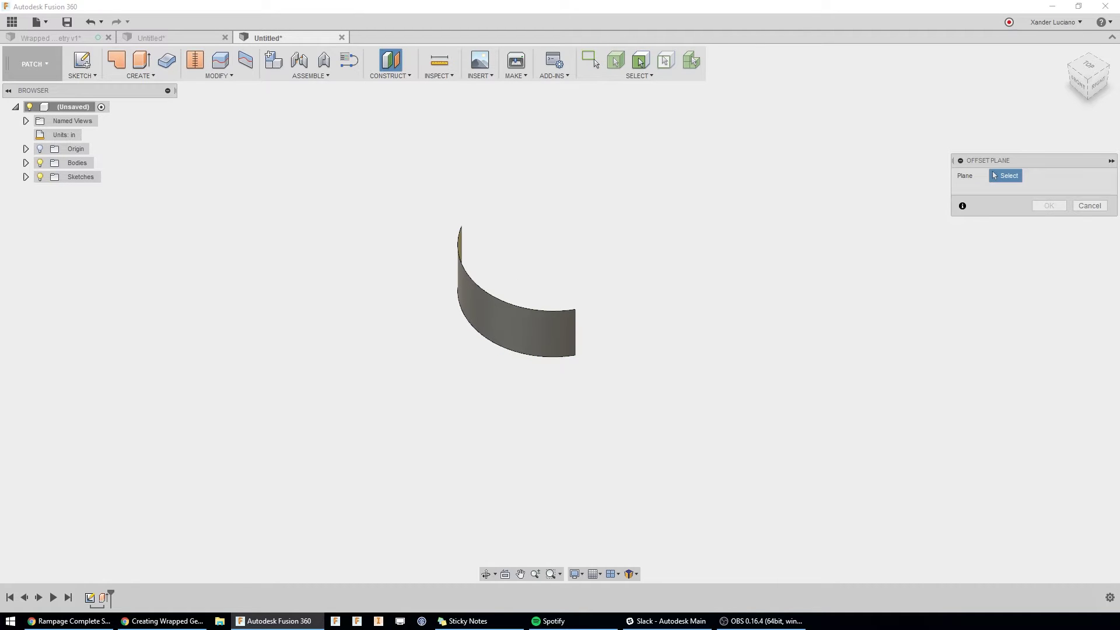
pyautogui.click(579, 278)
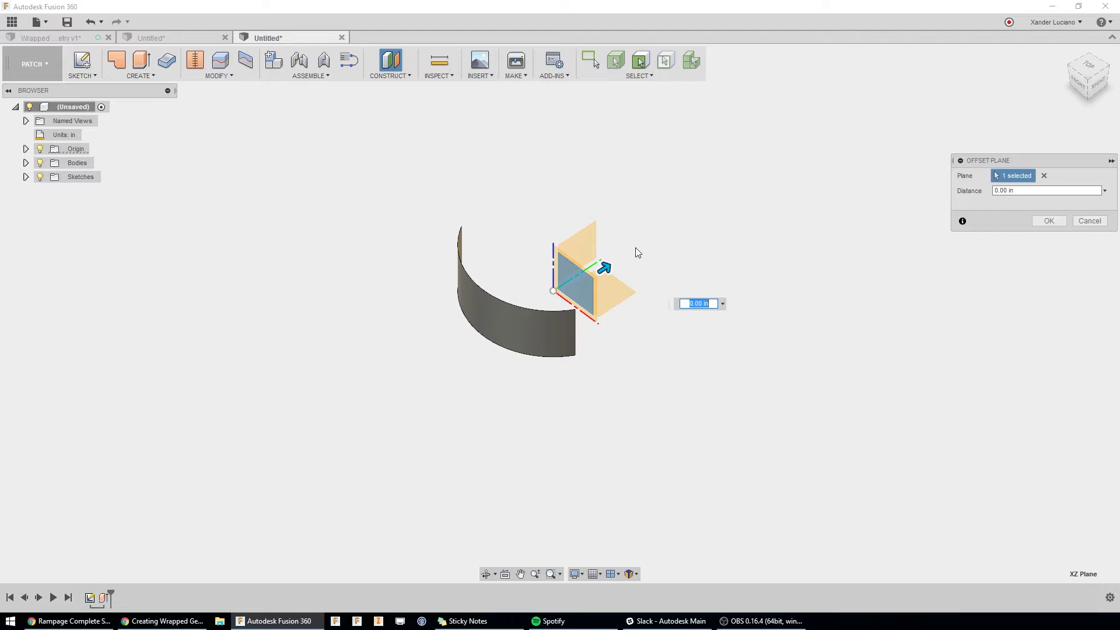
pyautogui.write('.75')
pyautogui.press('Home')
pyautogui.write('-')
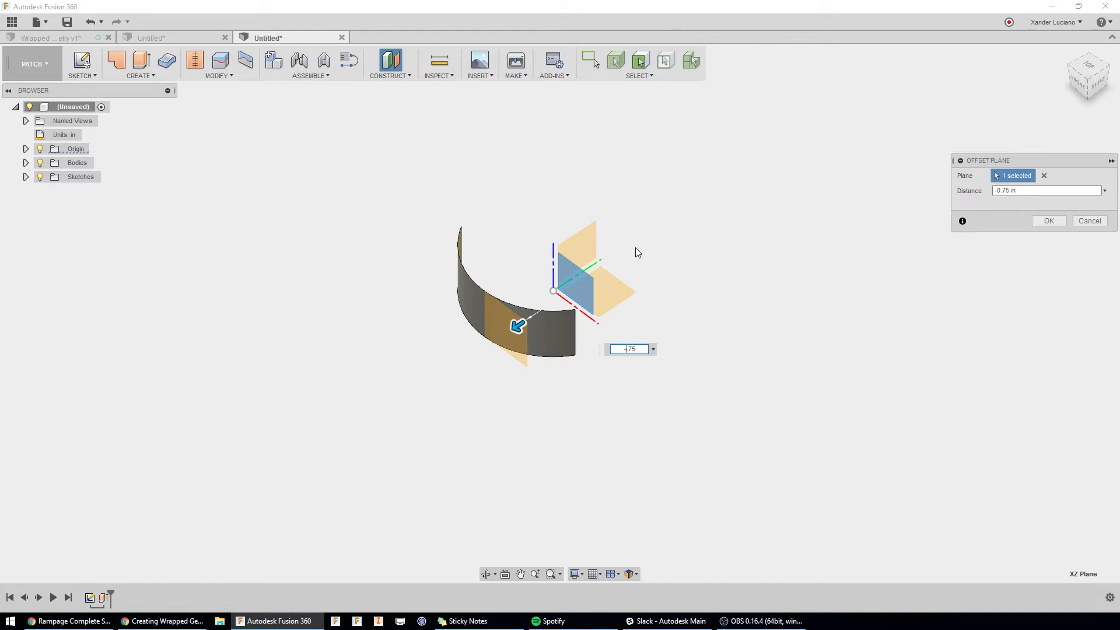
pyautogui.press('Return')
# Start a sketch on the new offset plane and hide the origin geometry
pyautogui.rightClick(507, 342)
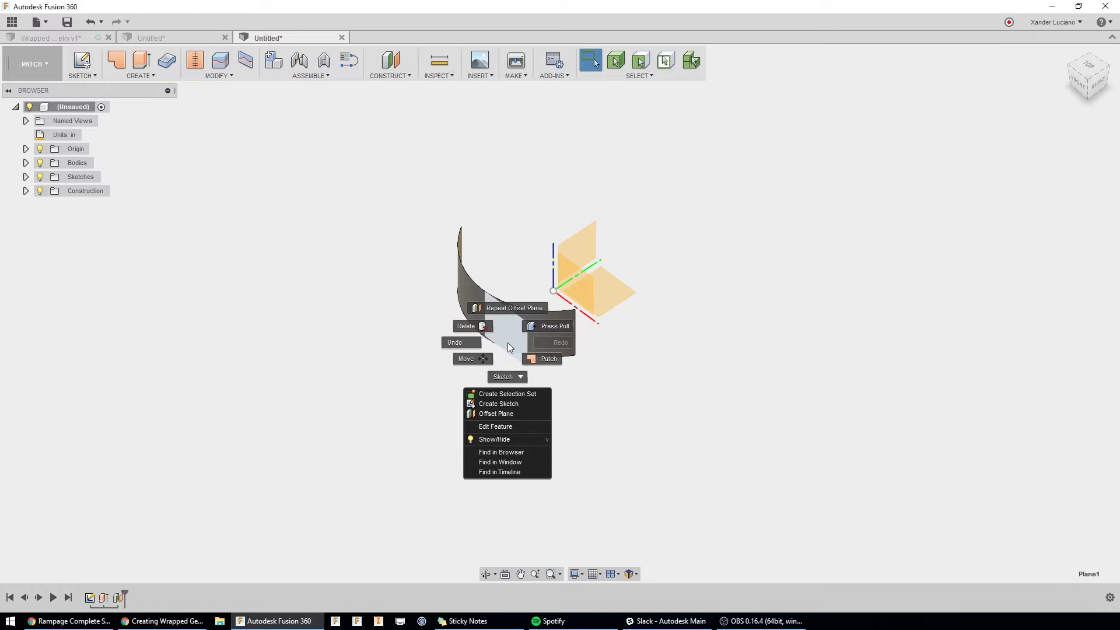
pyautogui.click(500, 402)
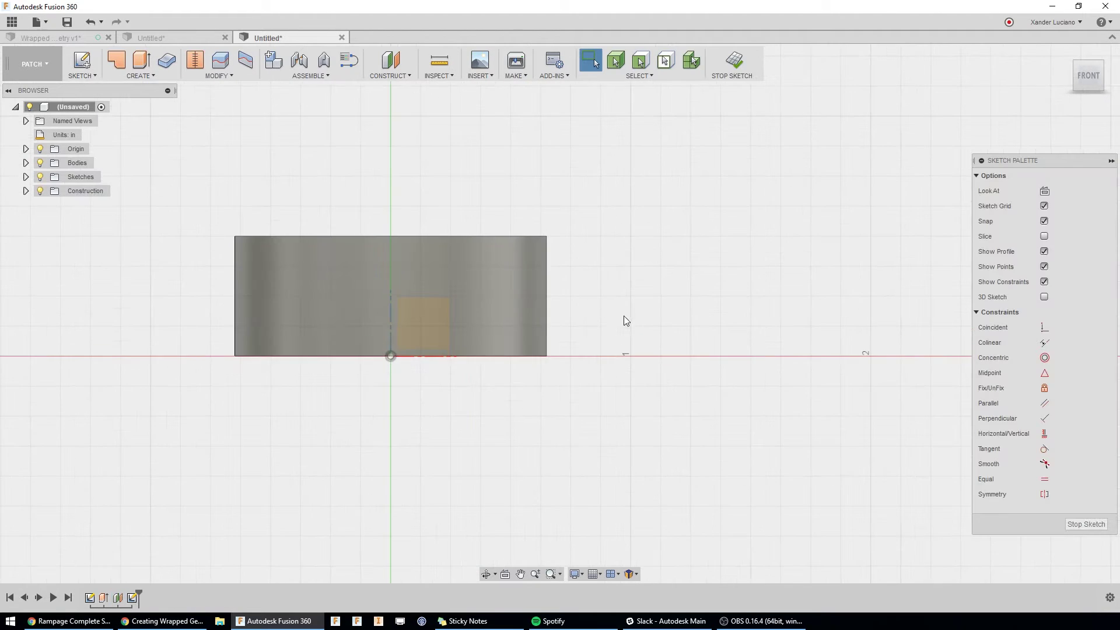
pyautogui.click(40, 149)
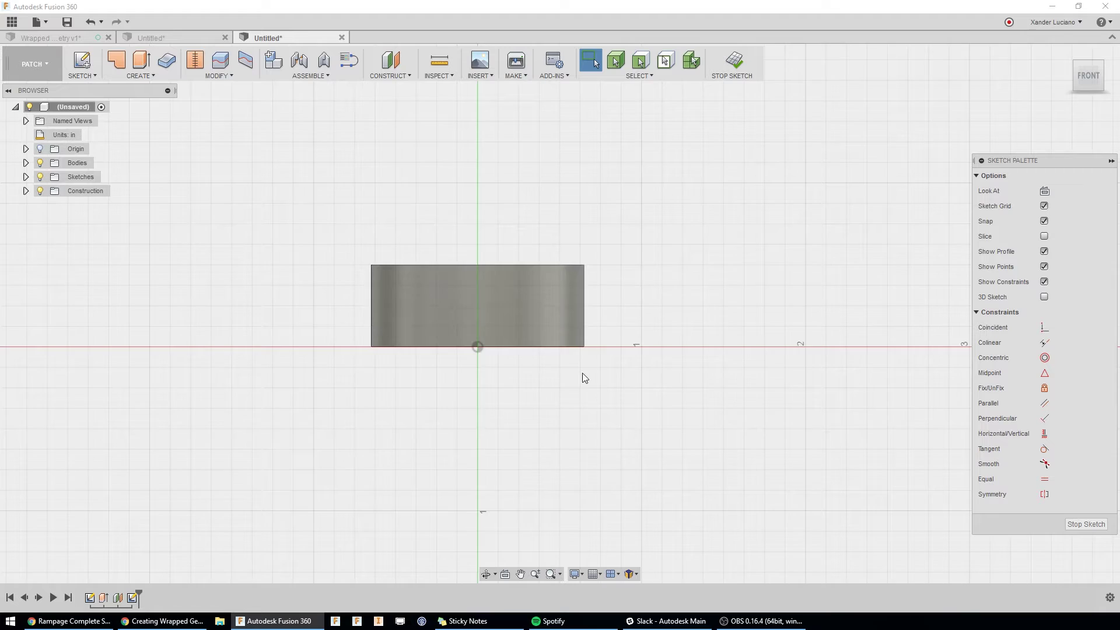
pyautogui.scroll(2, 582, 375)
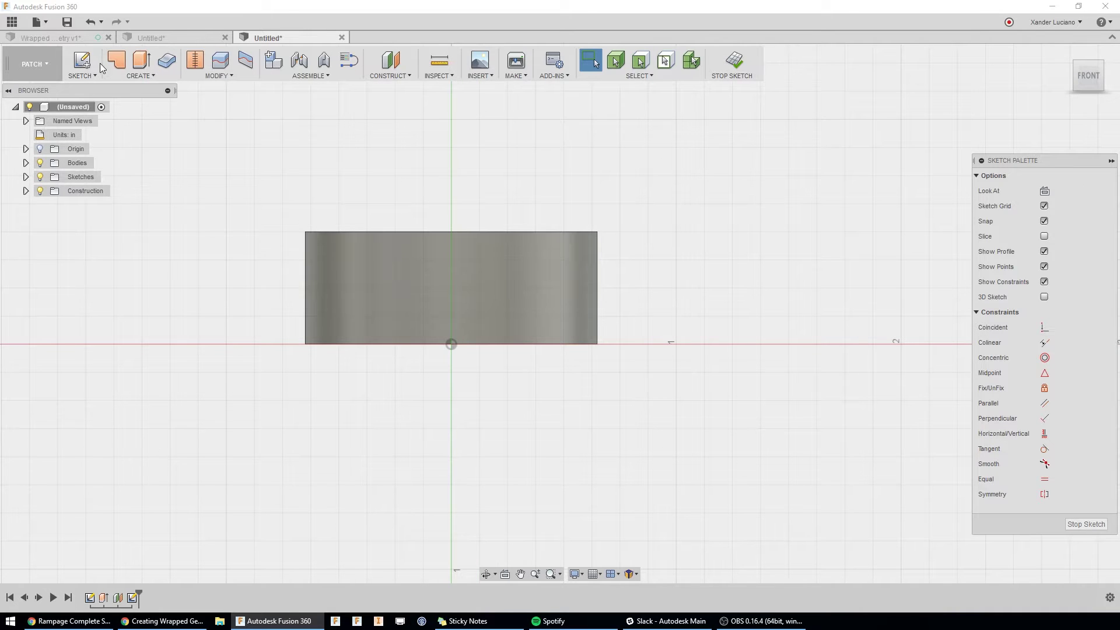
# Draw an open line chain extending past both sides of the surface: horizontal, sloping up, flat top, vertical drop, and horizontal again
pyautogui.press('l')
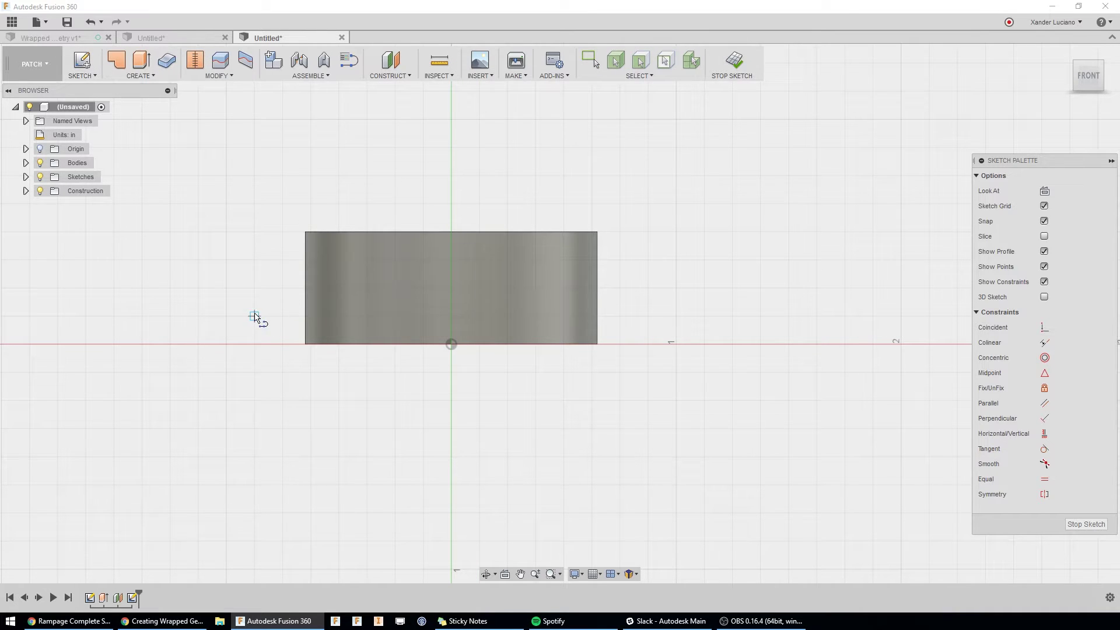
pyautogui.click(254, 316)
pyautogui.click(367, 316)
pyautogui.click(423, 260)
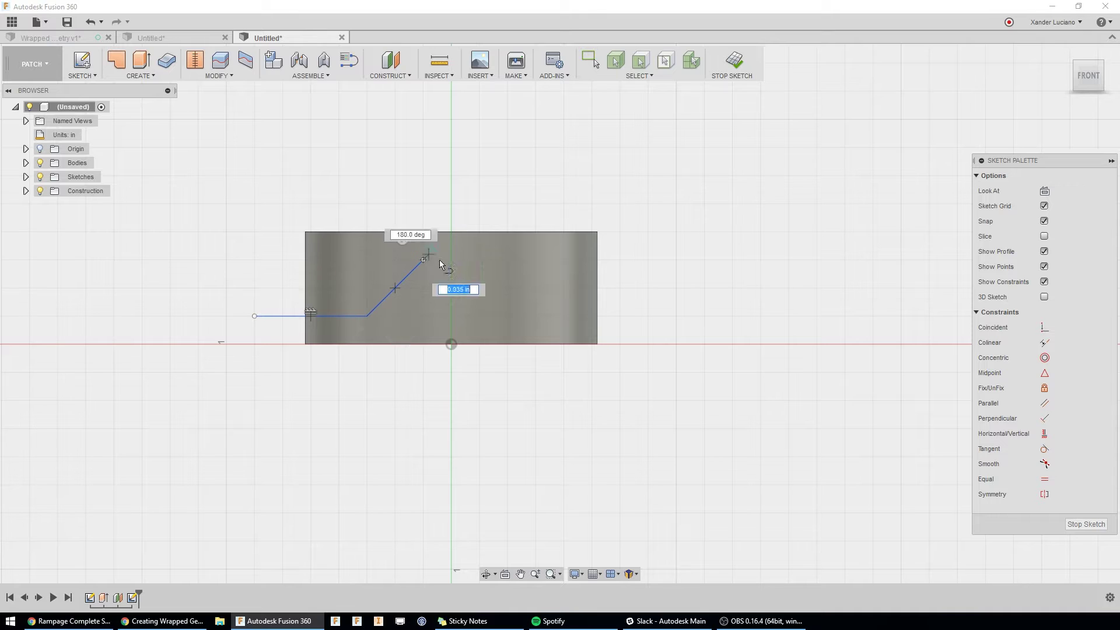
pyautogui.click(508, 260)
pyautogui.click(508, 316)
pyautogui.click(619, 316)
pyautogui.press('Escape')
pyautogui.scroll(2, 634, 318)
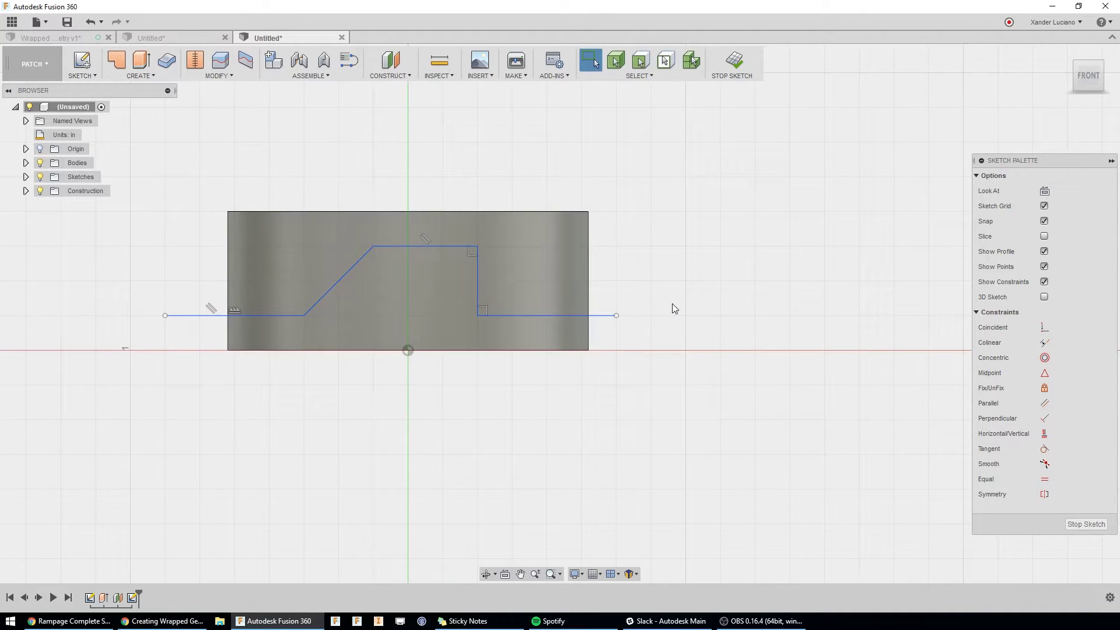
# Fillet all four corners of the line chain with a 0.075 in radius
pyautogui.press('s')
pyautogui.click(752, 331)
pyautogui.scroll(-1, 764, 328)
pyautogui.scroll(2, 545, 316)
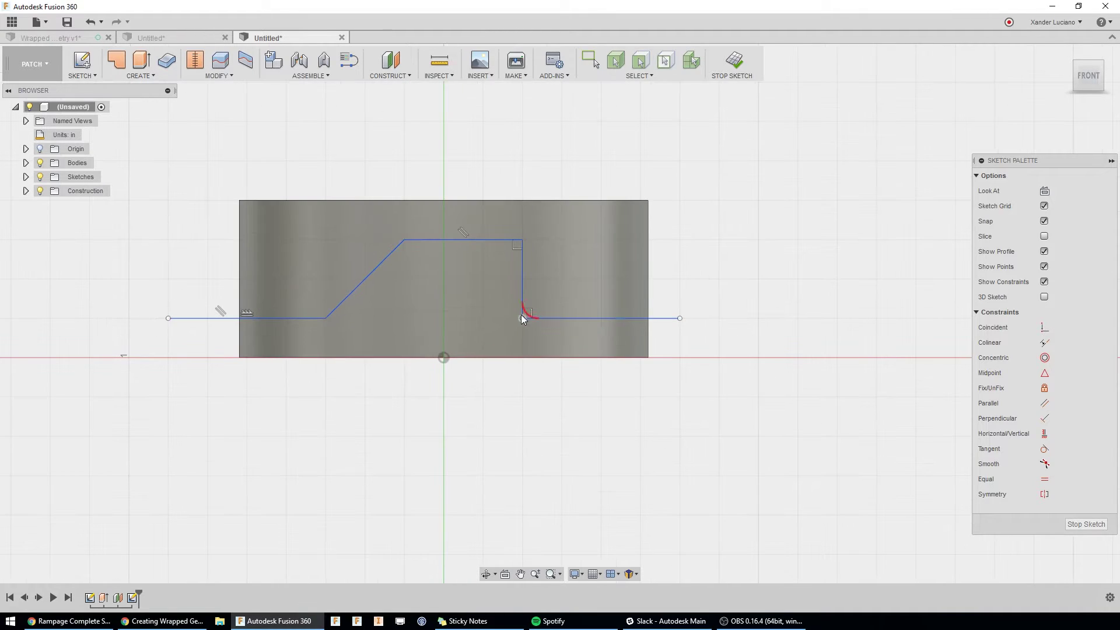
pyautogui.click(522, 317)
pyautogui.click(522, 239)
pyautogui.click(401, 240)
pyautogui.click(327, 318)
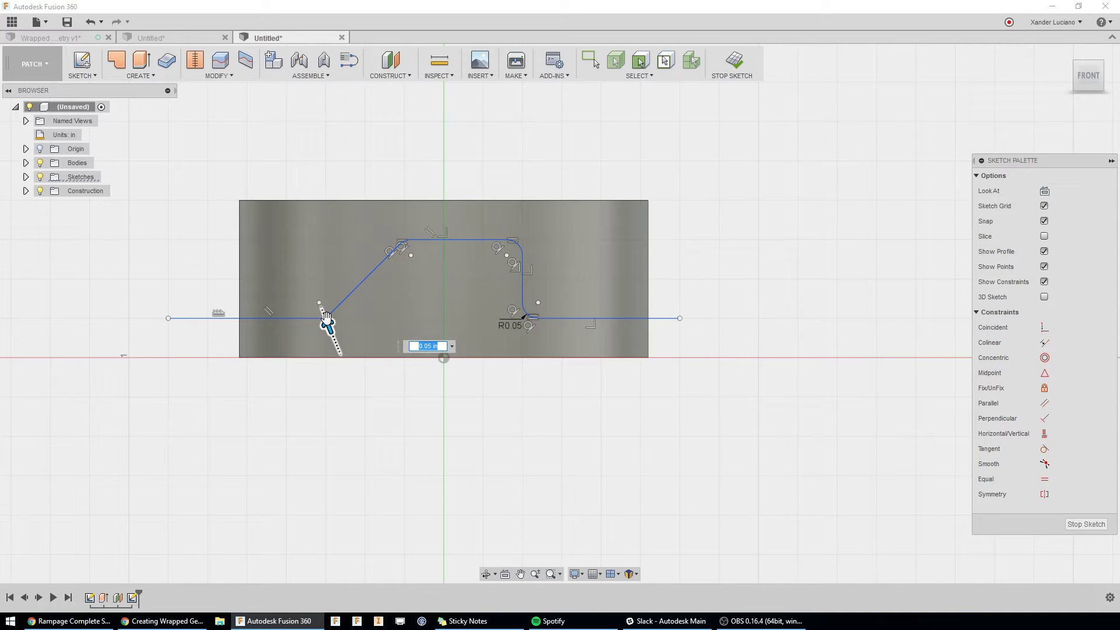
pyautogui.write('.075')
pyautogui.press('Return')
# Split the curved surface body with the filleted sketch profile and delete the piece above it
pyautogui.scroll(-2, 719, 272)
pyautogui.moveTo(719, 271)
pyautogui.keyDown('shift'); pyautogui.mouseDown(button='middle')
pyautogui.moveTo(732, 255)
pyautogui.moveTo(702, 270)
pyautogui.mouseUp(button='middle'); pyautogui.keyUp('shift')
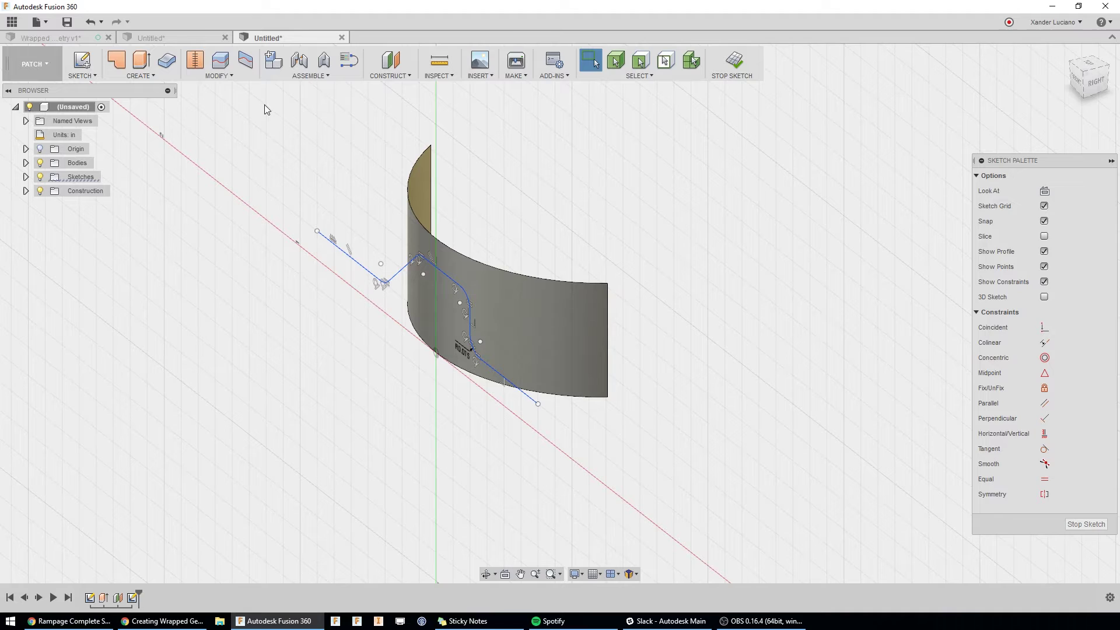
pyautogui.click(224, 66)
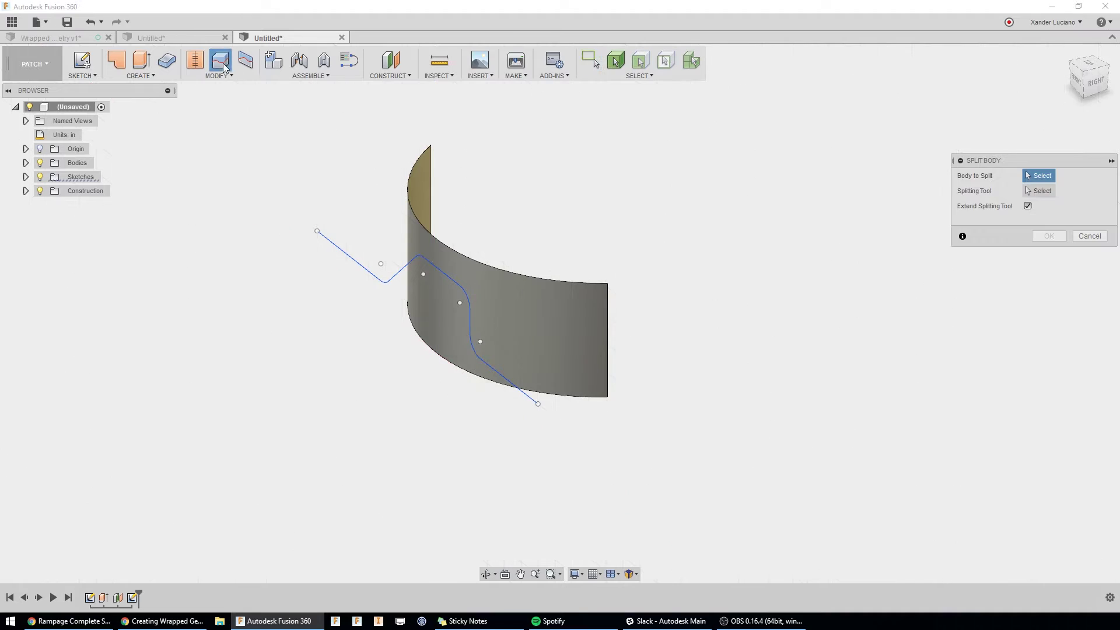
pyautogui.click(579, 317)
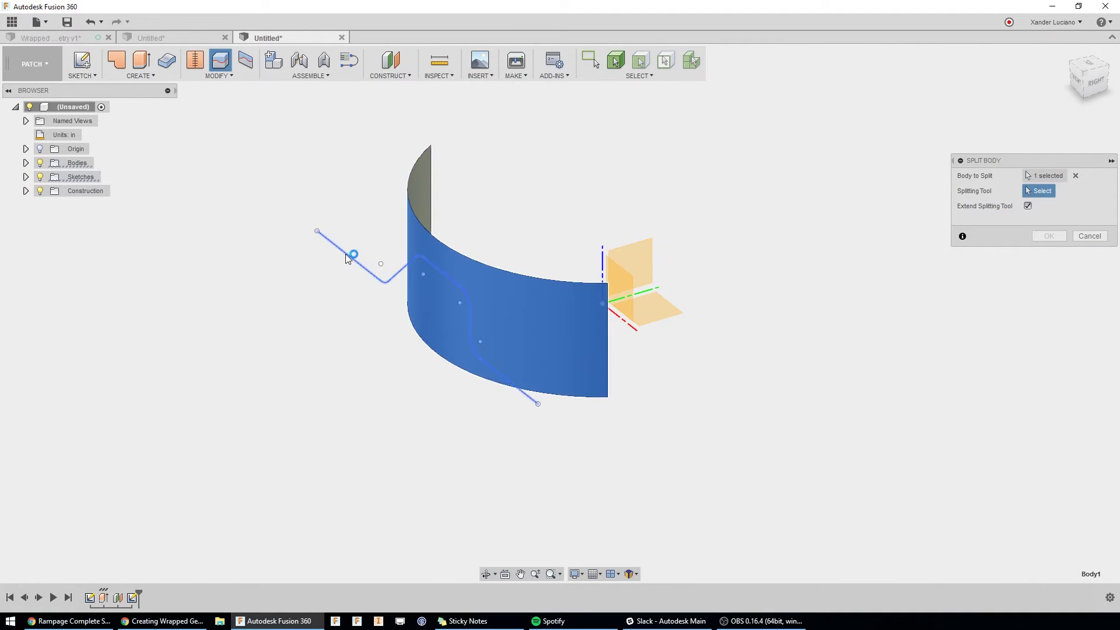
pyautogui.click(415, 257)
pyautogui.click(1049, 235)
pyautogui.click(597, 324)
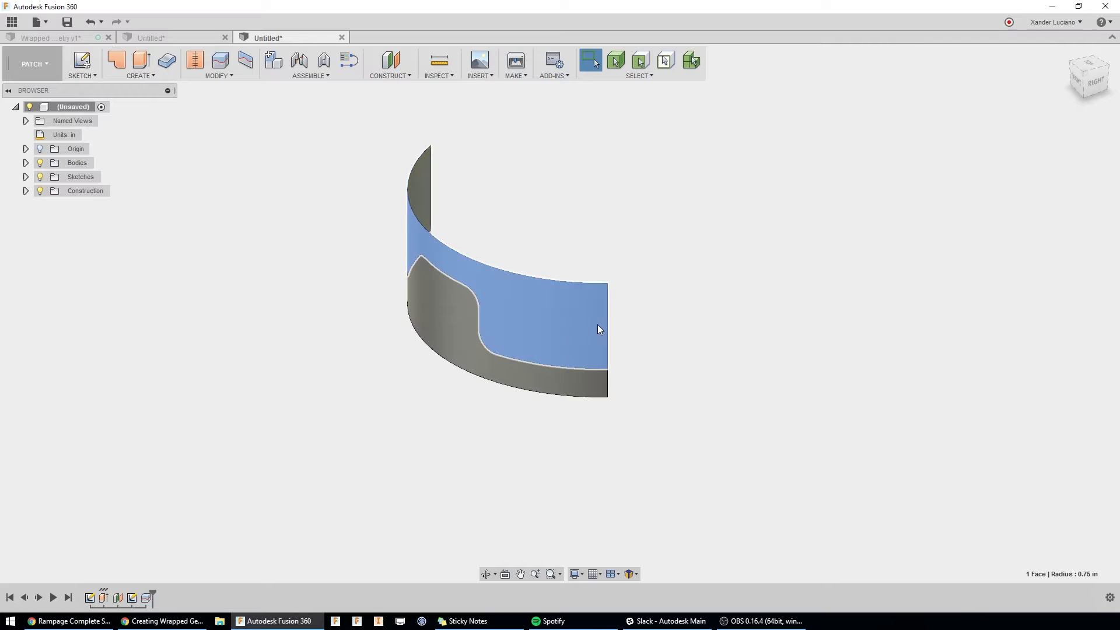
pyautogui.press('Delete')
# Thicken the remaining curved surface 0.125 in inward on one side as a new body
pyautogui.keyDown('shift'); pyautogui.moveTo(598, 324); pyautogui.dragTo(598, 300, button='middle'); pyautogui.keyUp('shift')
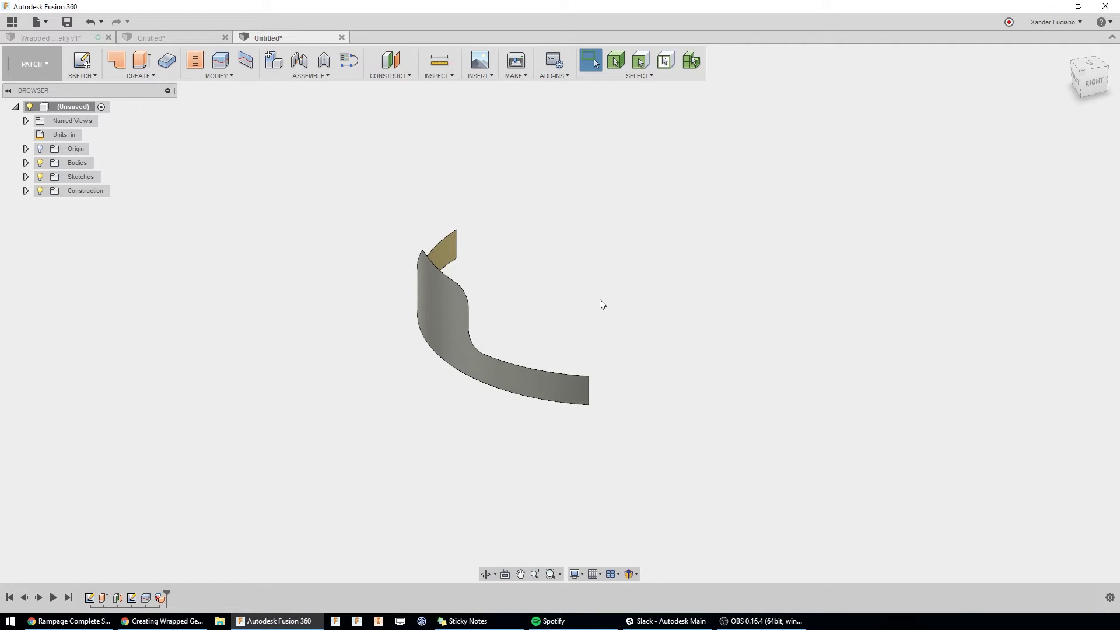
pyautogui.click(166, 60)
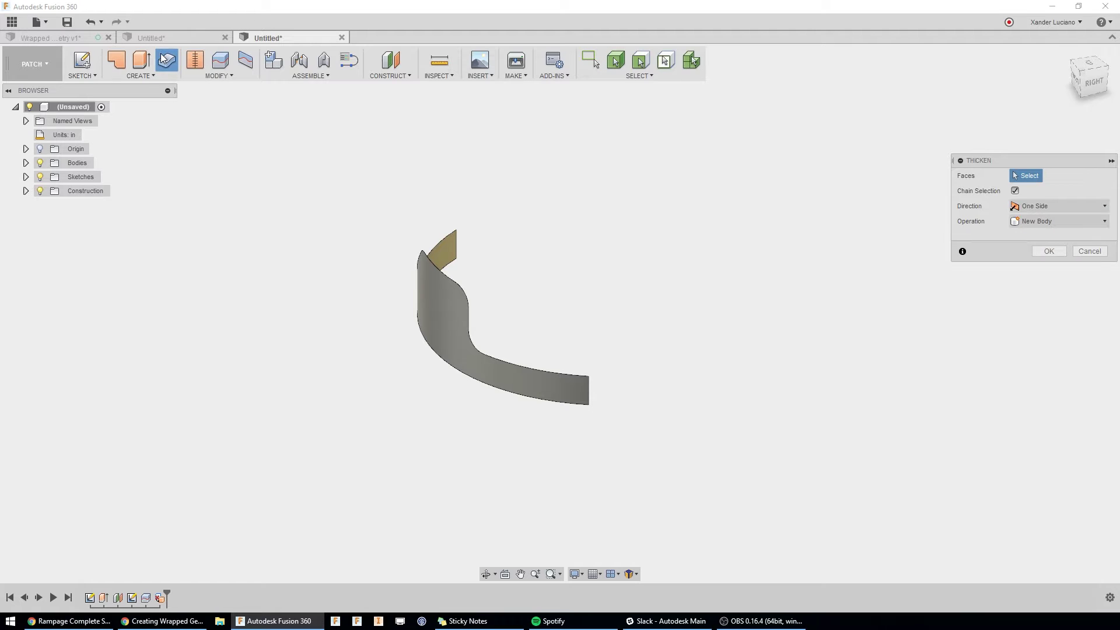
pyautogui.click(443, 300)
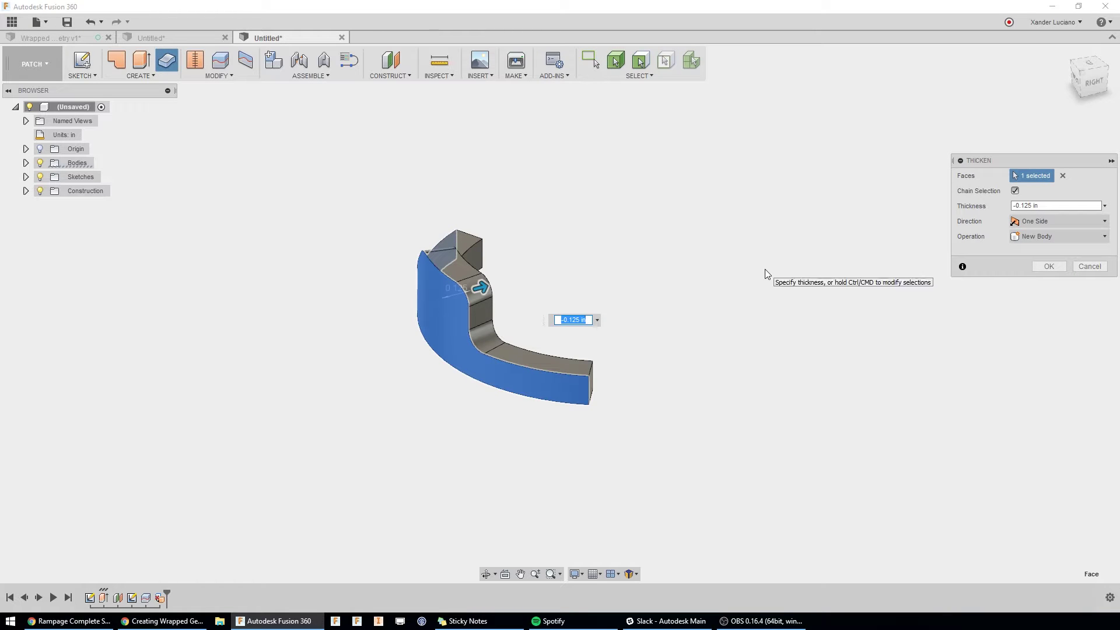
pyautogui.press('Return')
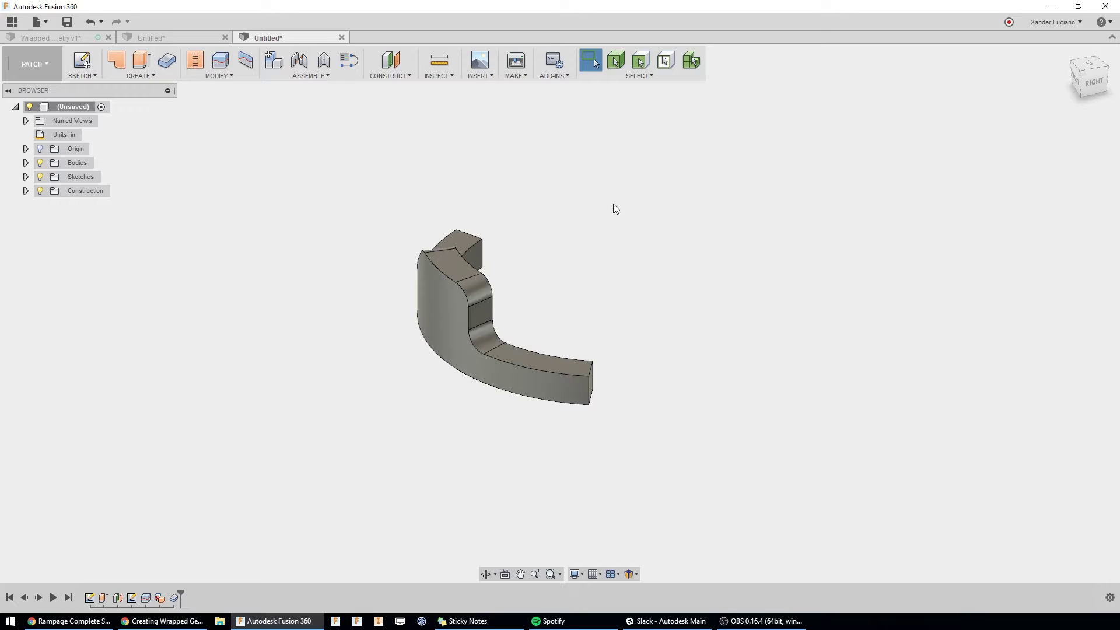
# Switch to the Model workspace and circular-pattern the thickened body around the Z axis with a full spacing and quantity 3
pyautogui.click(30, 59)
pyautogui.click(23, 91)
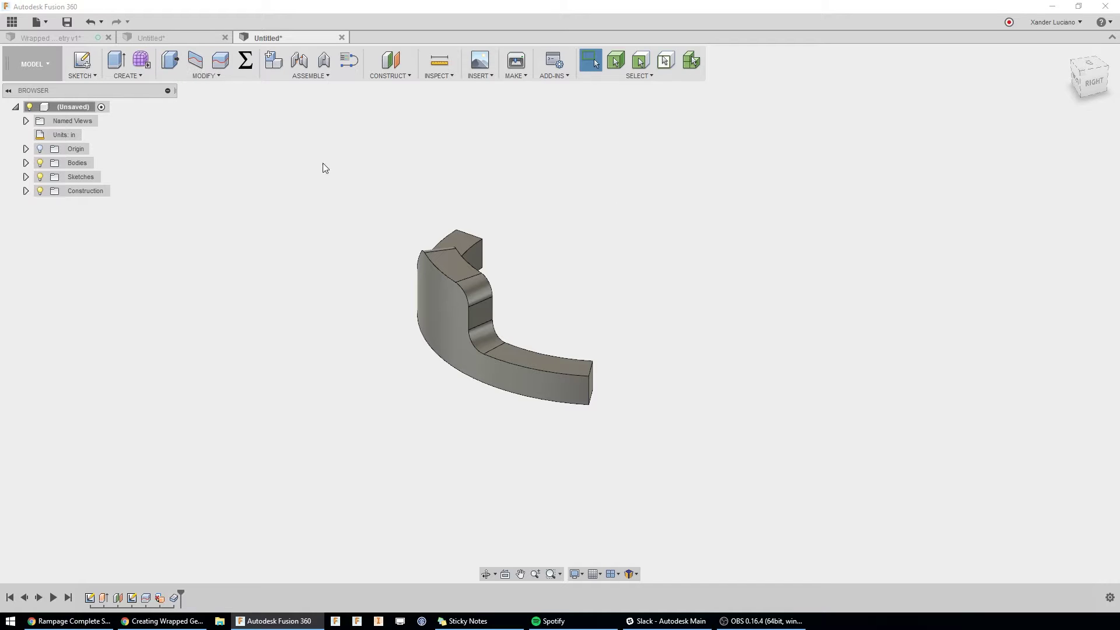
pyautogui.write('scric')
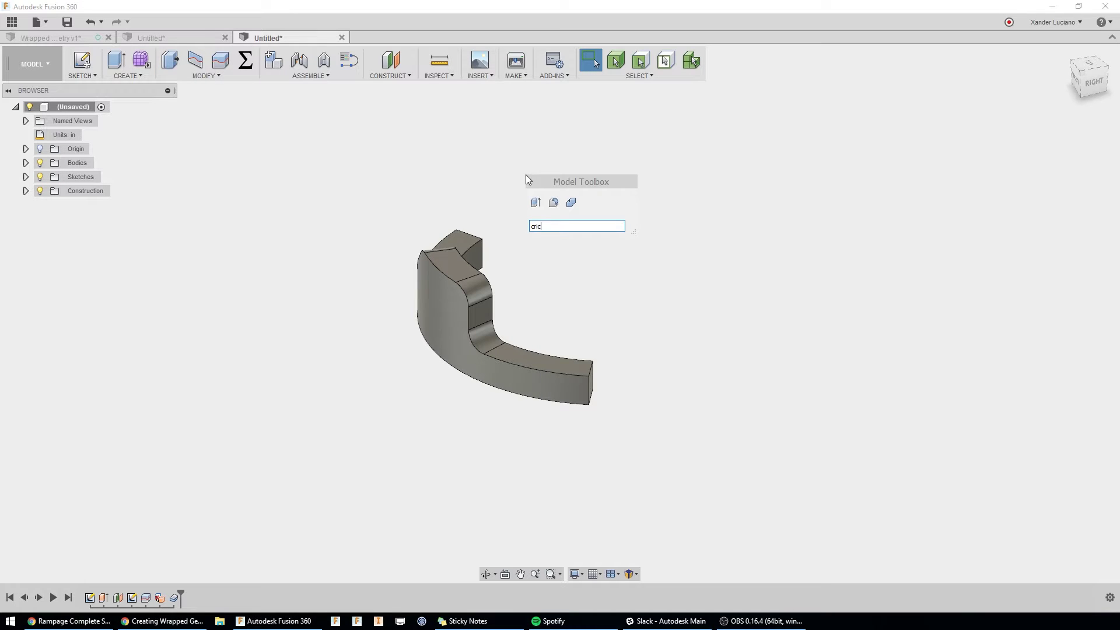
pyautogui.press('BackSpace')
pyautogui.press('BackSpace')
pyautogui.press('BackSpace')
pyautogui.write('ir')
pyautogui.press('Return')
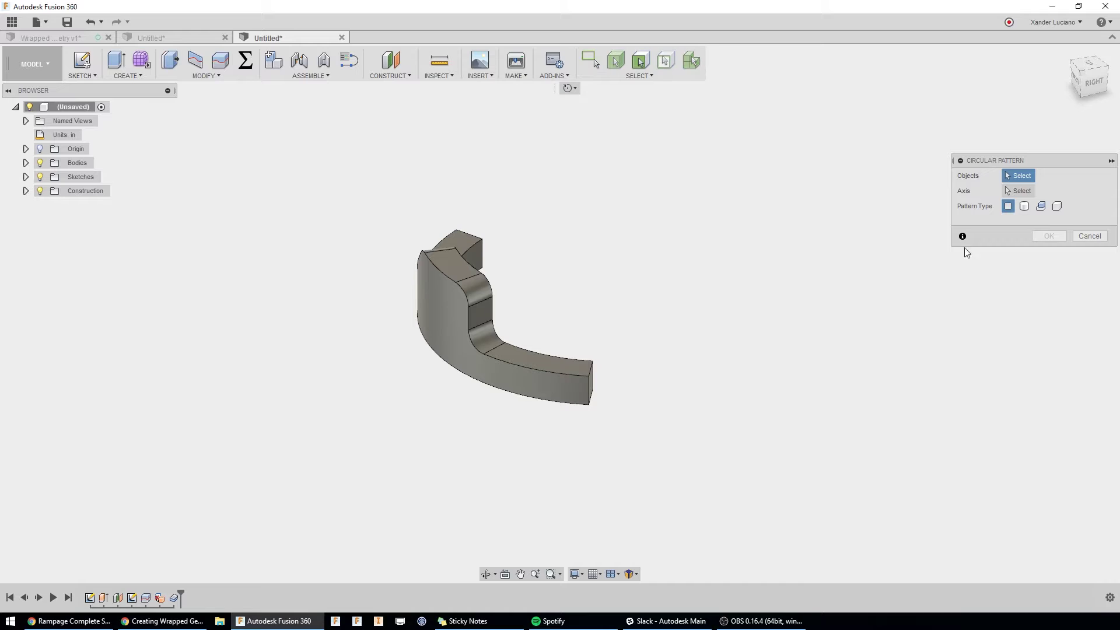
pyautogui.click(1024, 206)
pyautogui.click(450, 306)
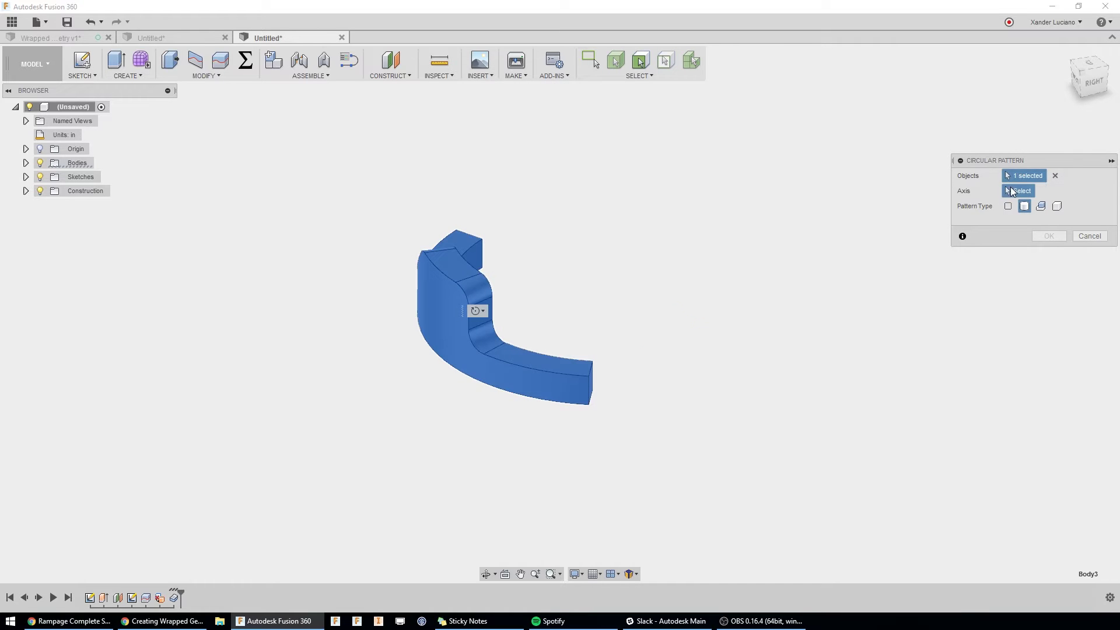
pyautogui.click(613, 258)
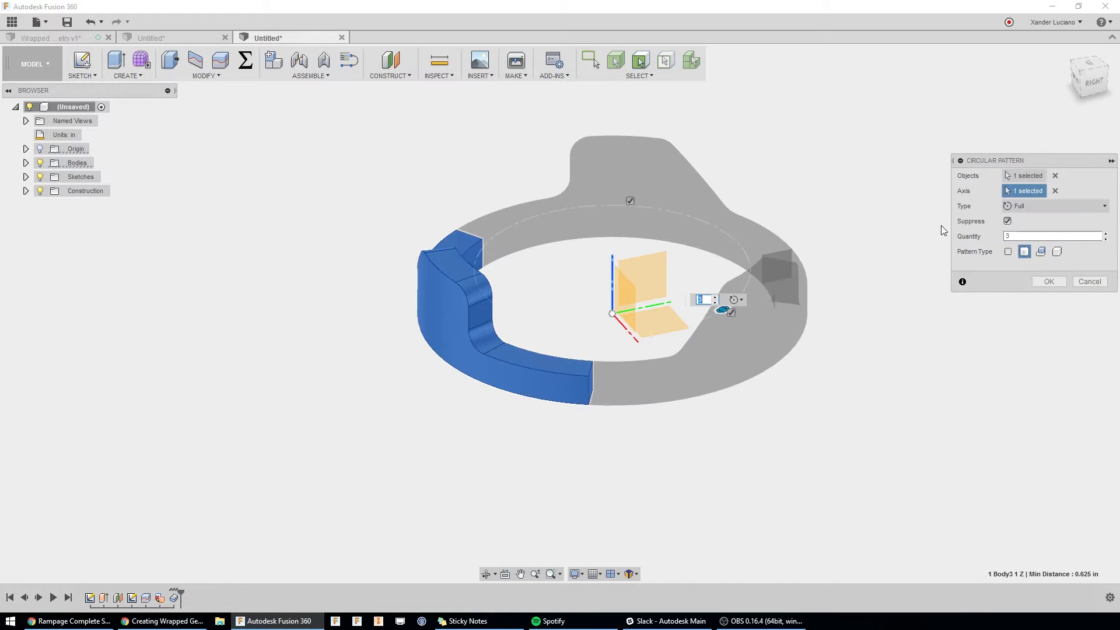
pyautogui.click(1055, 279)
# Combine the three patterned bodies into one ring using the Join operation
pyautogui.scroll(-2, 954, 303)
pyautogui.write('s')
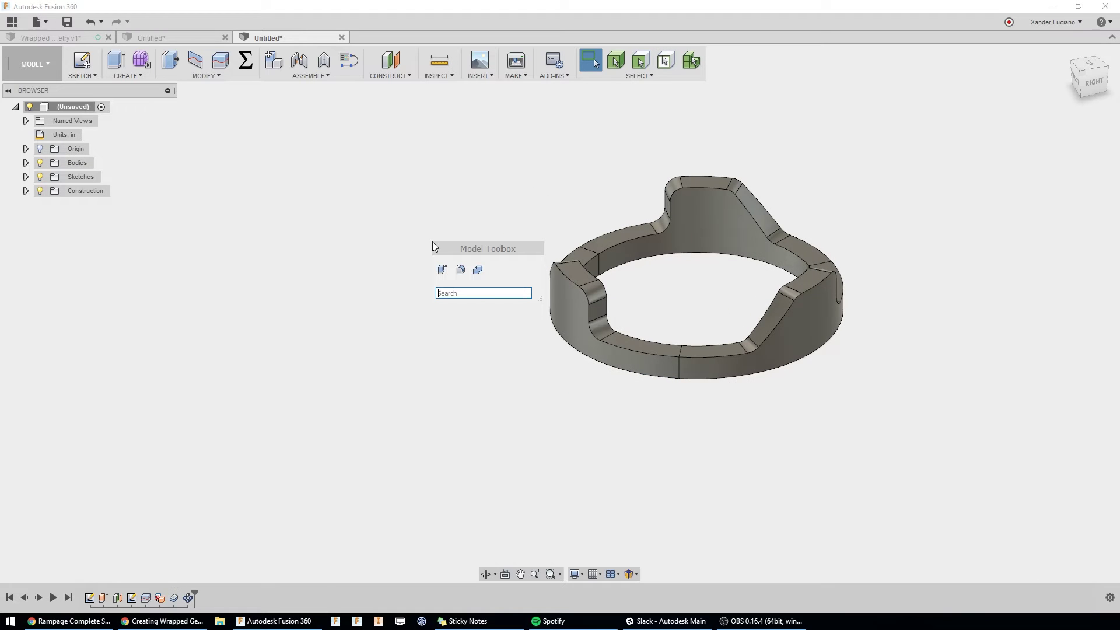
pyautogui.write('com')
pyautogui.press('Return')
pyautogui.click(574, 280)
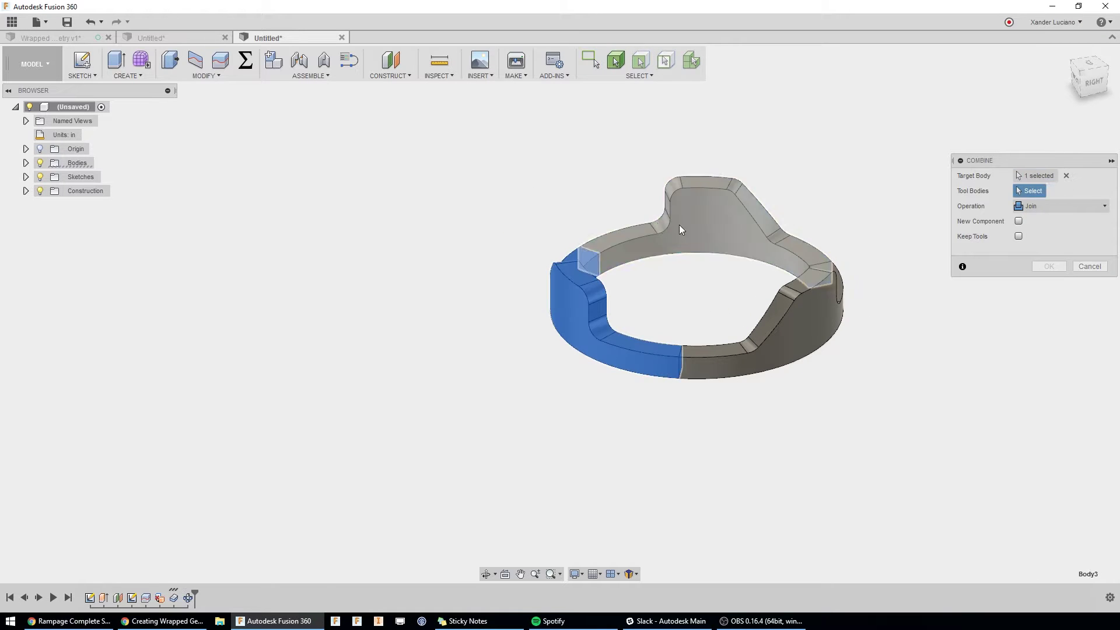
pyautogui.click(683, 225)
pyautogui.click(813, 333)
pyautogui.press('Return')
pyautogui.keyDown('shift'); pyautogui.moveTo(750, 356); pyautogui.dragTo(645, 320, button='middle'); pyautogui.keyUp('shift')
pyautogui.scroll(3, 728, 283)
pyautogui.keyDown('shift'); pyautogui.moveTo(728, 282); pyautogui.dragTo(760, 320, button='middle'); pyautogui.keyUp('shift')
pyautogui.scroll(-2, 761, 317)
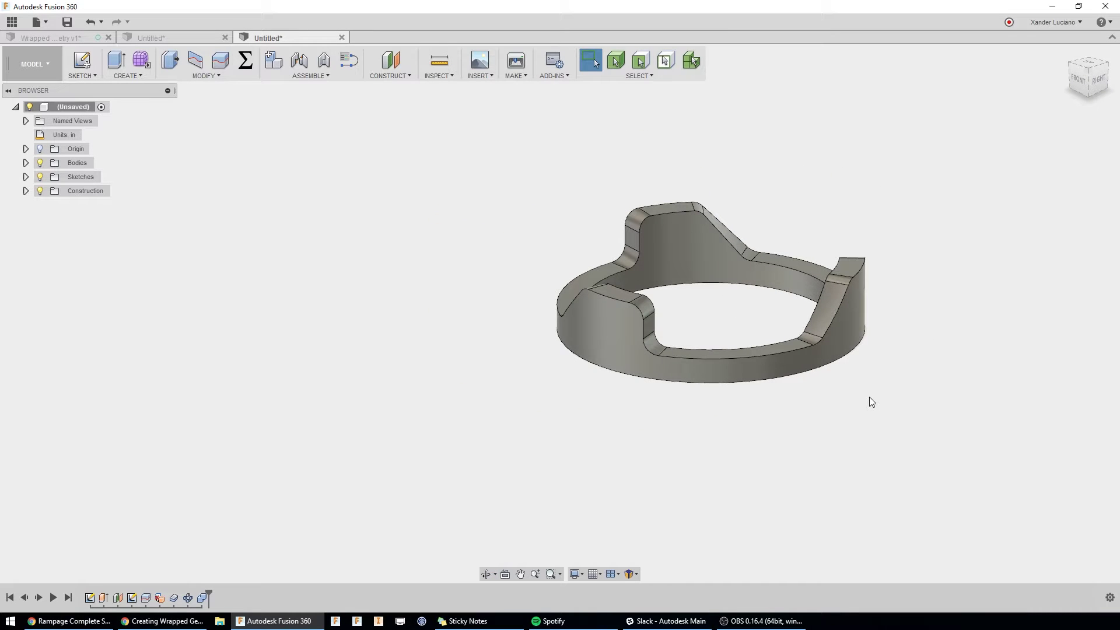
# Start a sketch on the ring's bottom face and project its outer circular edge into it
pyautogui.keyDown('shift'); pyautogui.moveTo(869, 398); pyautogui.dragTo(841, 319, button='middle'); pyautogui.keyUp('shift')
pyautogui.click(842, 318)
pyautogui.rightClick(842, 319)
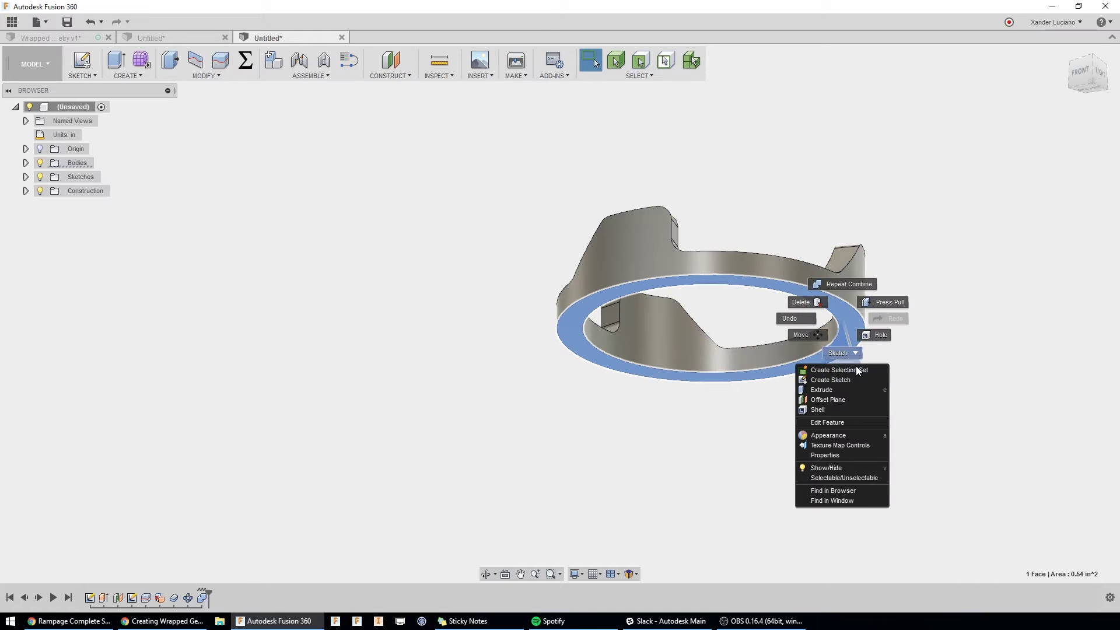
pyautogui.click(849, 379)
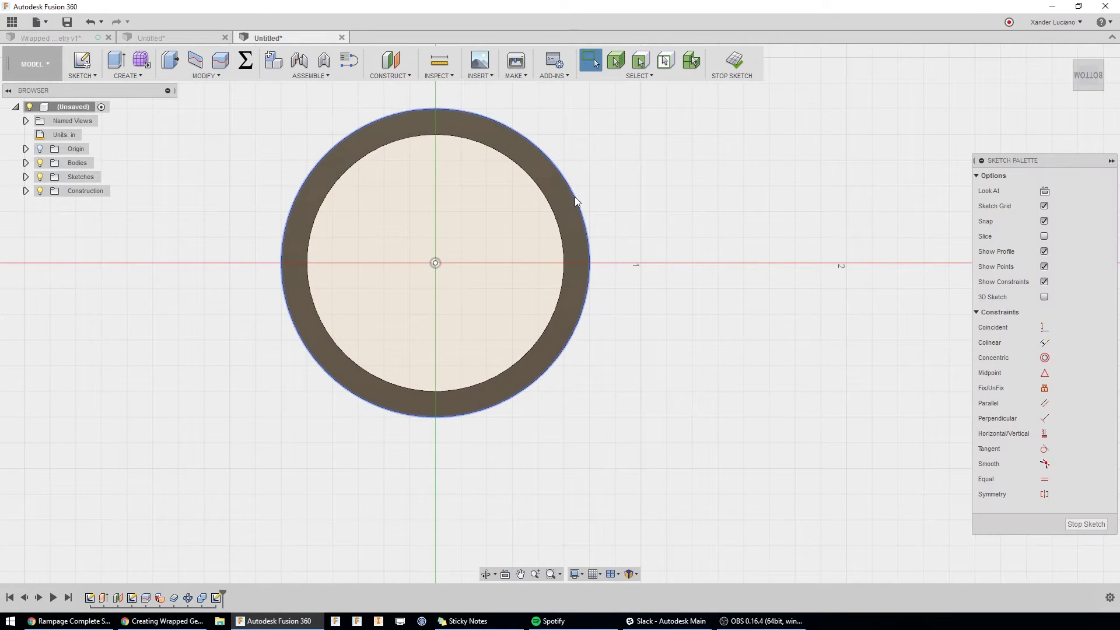
pyautogui.press('p')
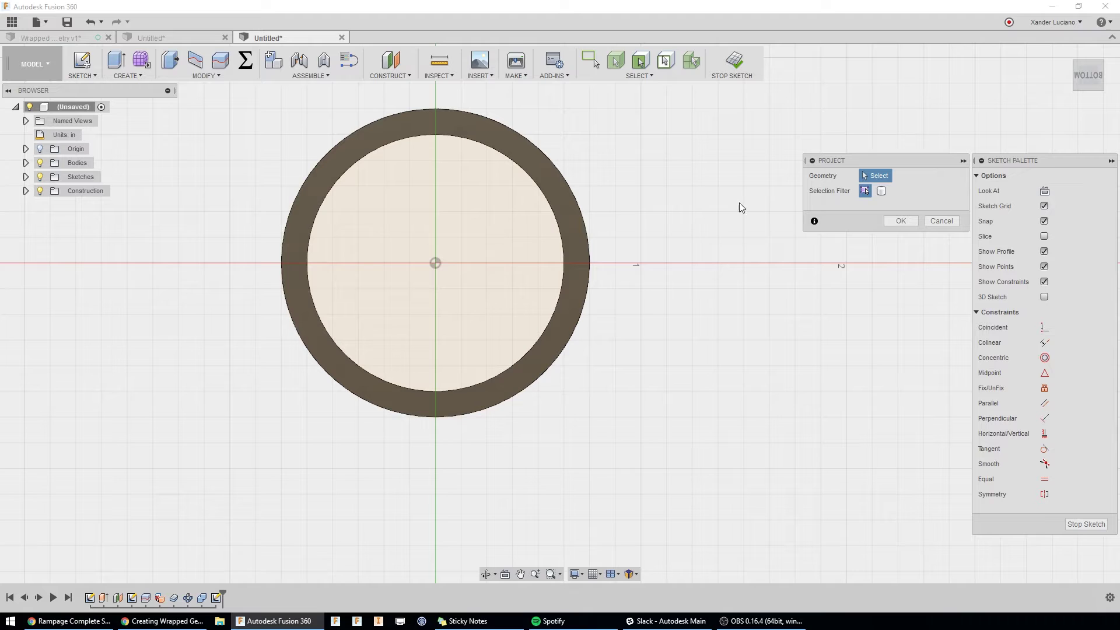
pyautogui.click(548, 204)
pyautogui.click(901, 221)
# Extrude both profiles of the bottom sketch downward to give the ring a solid floor
pyautogui.keyDown('shift'); pyautogui.moveTo(869, 216); pyautogui.dragTo(663, 238, button='middle'); pyautogui.keyUp('shift')
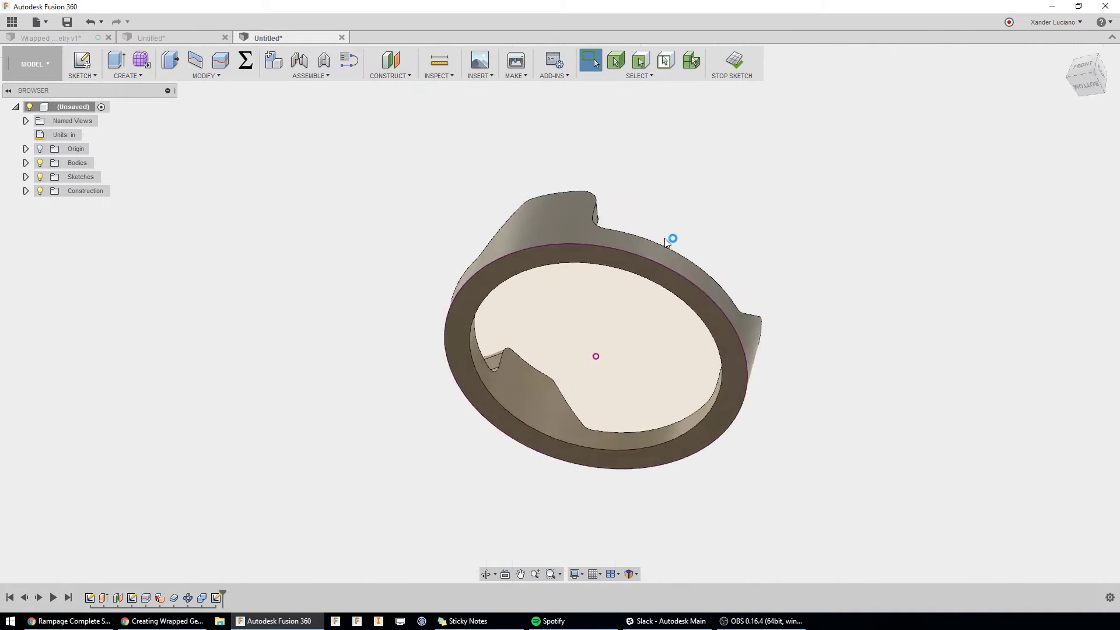
pyautogui.press('e')
pyautogui.click(825, 302)
pyautogui.click(803, 322)
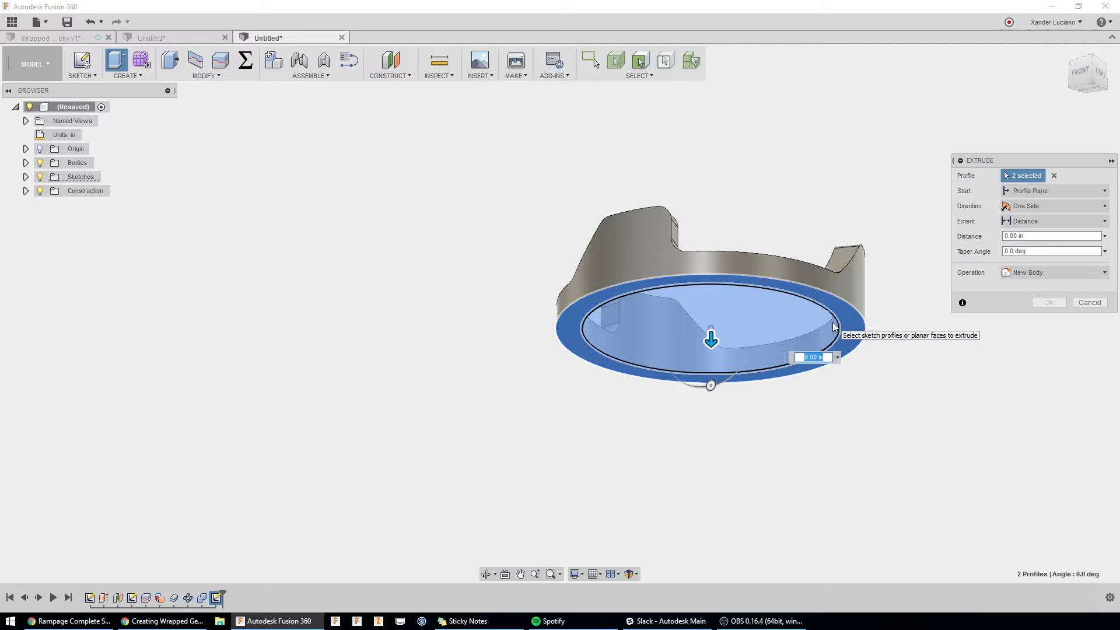
pyautogui.press('Escape')
pyautogui.keyDown('shift'); pyautogui.moveTo(832, 322); pyautogui.dragTo(932, 333, button='middle'); pyautogui.keyUp('shift')
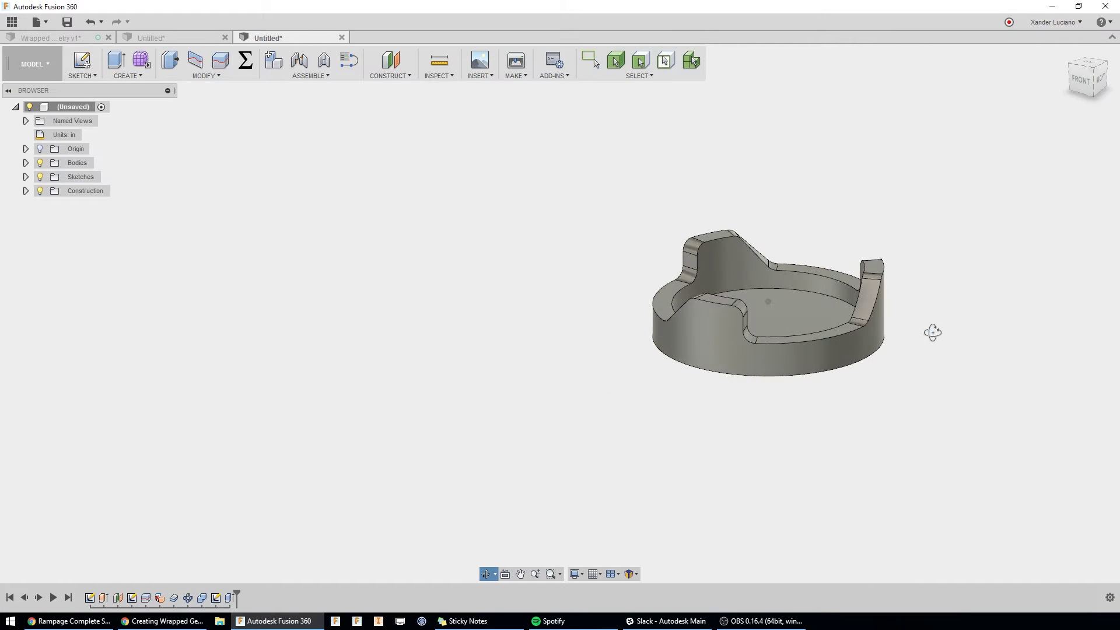
# Show the offset construction plane, start a sketch on it, and draw a 0.15 in diameter circle on the vertical axis just above the origin
pyautogui.click(25, 190)
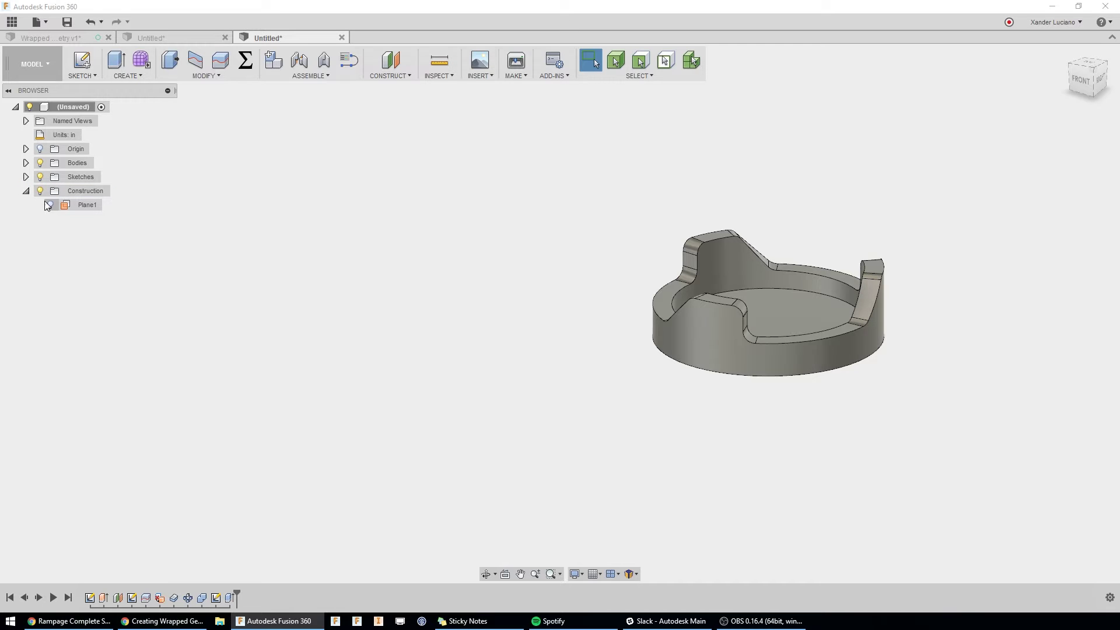
pyautogui.click(53, 205)
pyautogui.rightClick(727, 320)
pyautogui.click(729, 383)
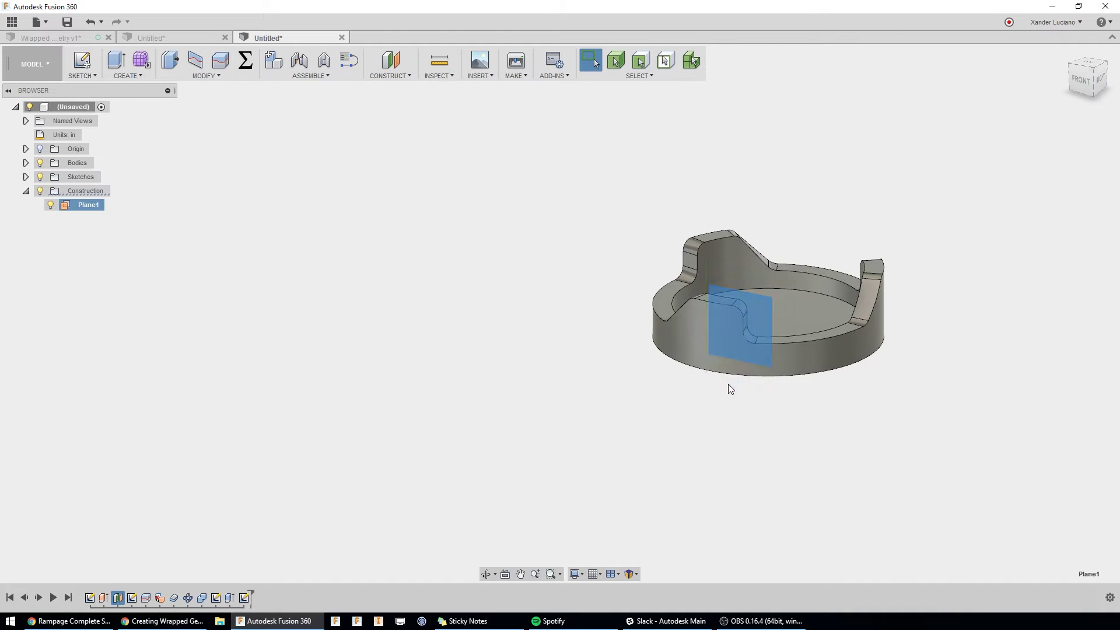
pyautogui.scroll(3, 631, 364)
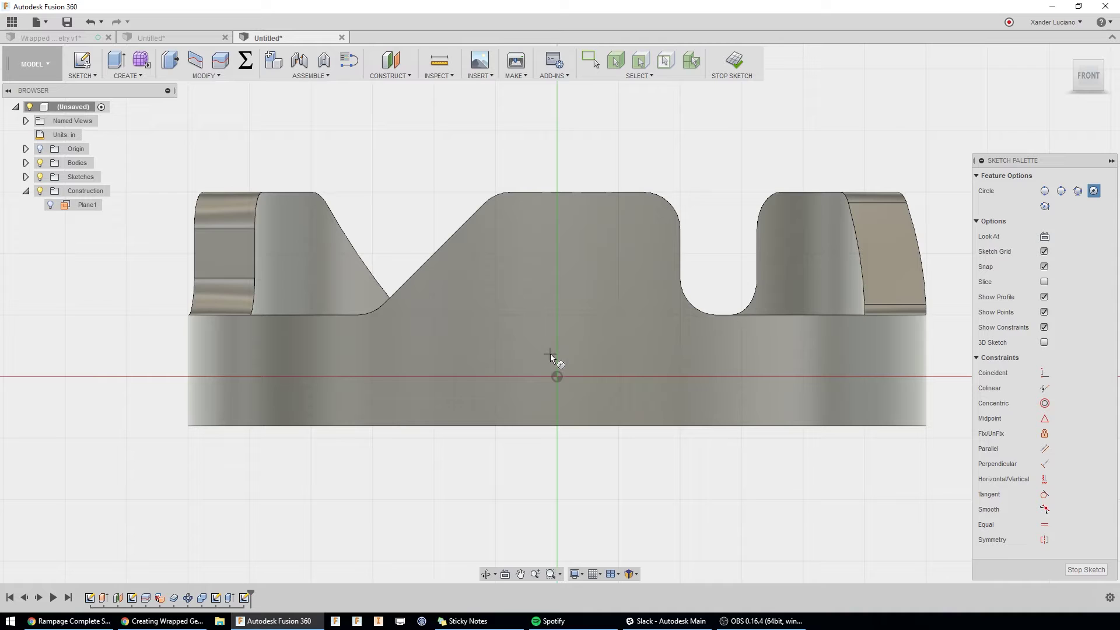
pyautogui.click(557, 357)
pyautogui.write('.15')
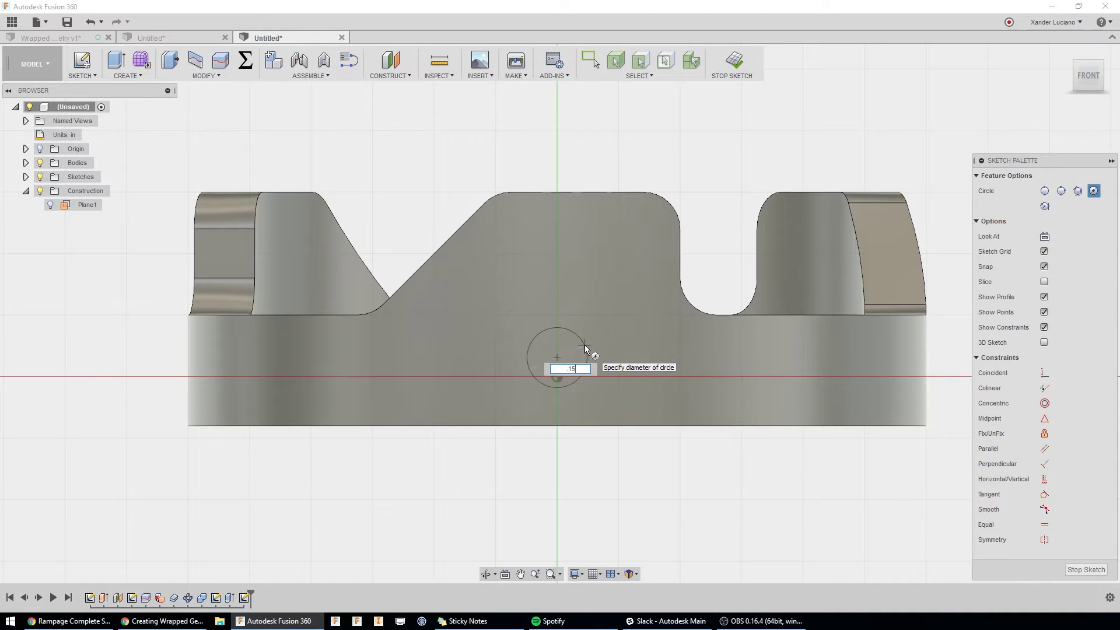
pyautogui.press('Return')
# Dimension the circle's center 0.1 in above the bottom edge and constrain it in line with the origin
pyautogui.press('d')
pyautogui.click(611, 425)
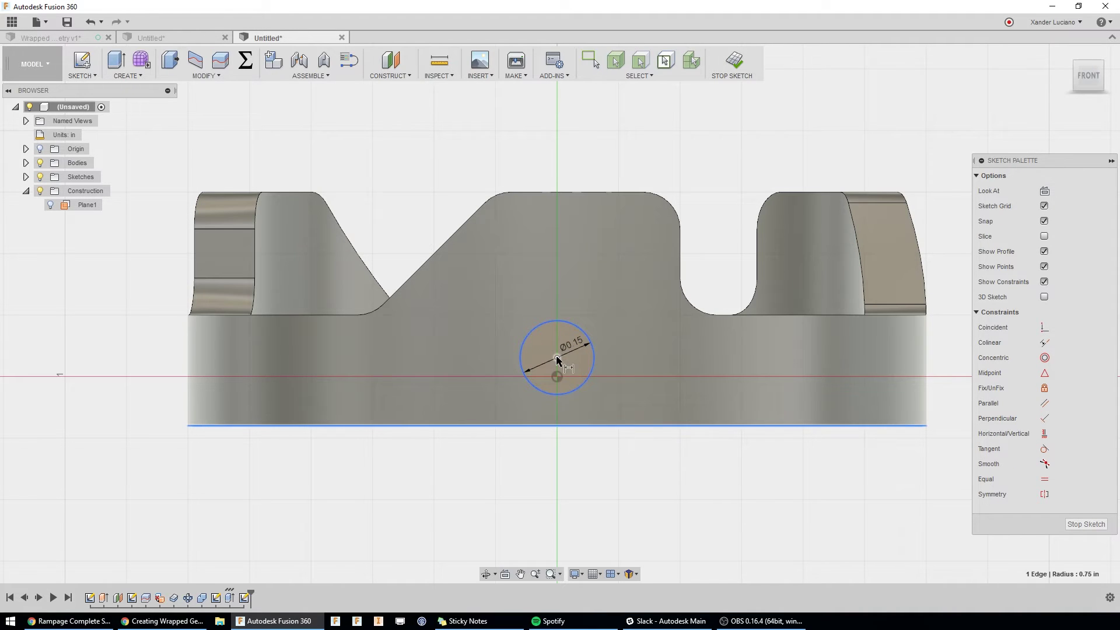
pyautogui.click(557, 358)
pyautogui.click(659, 403)
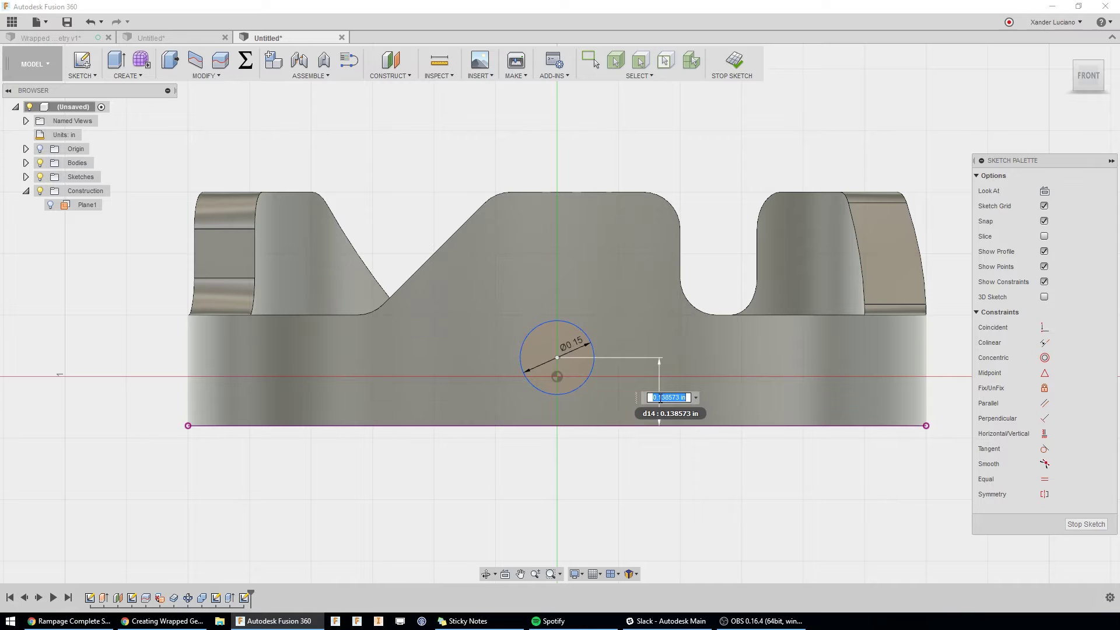
pyautogui.write('.1')
pyautogui.press('Return')
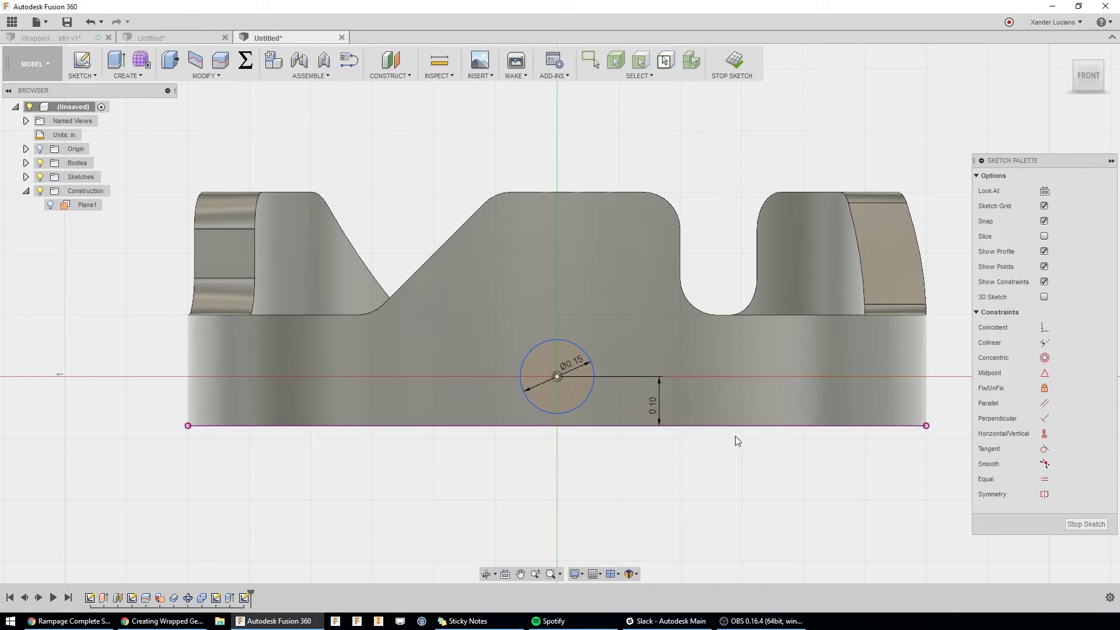
pyautogui.scroll(-4, 678, 431)
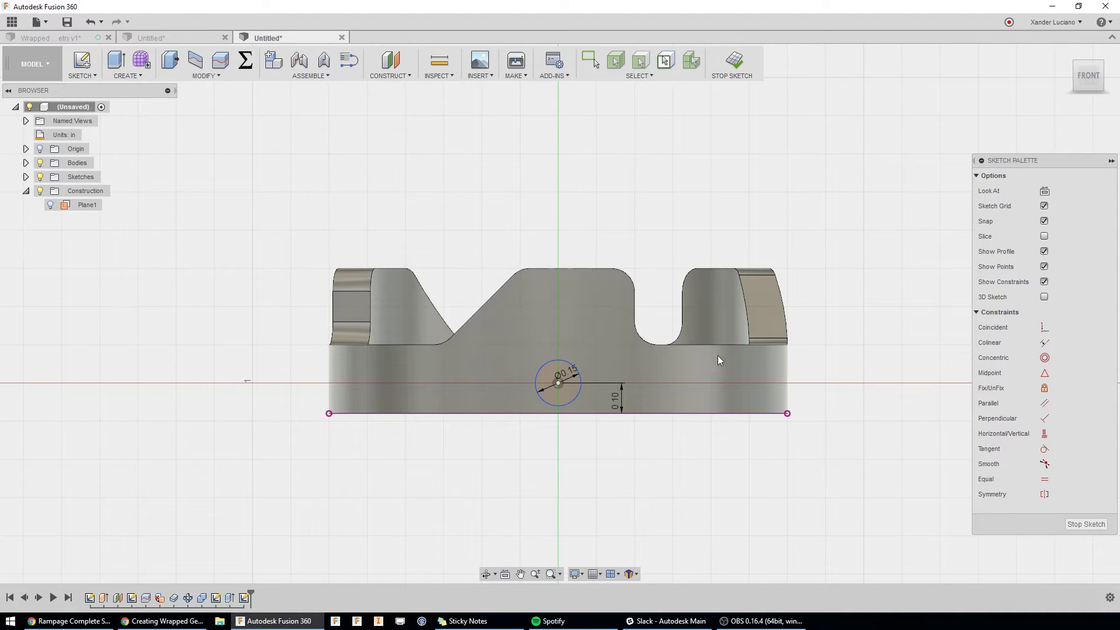
pyautogui.scroll(4, 557, 386)
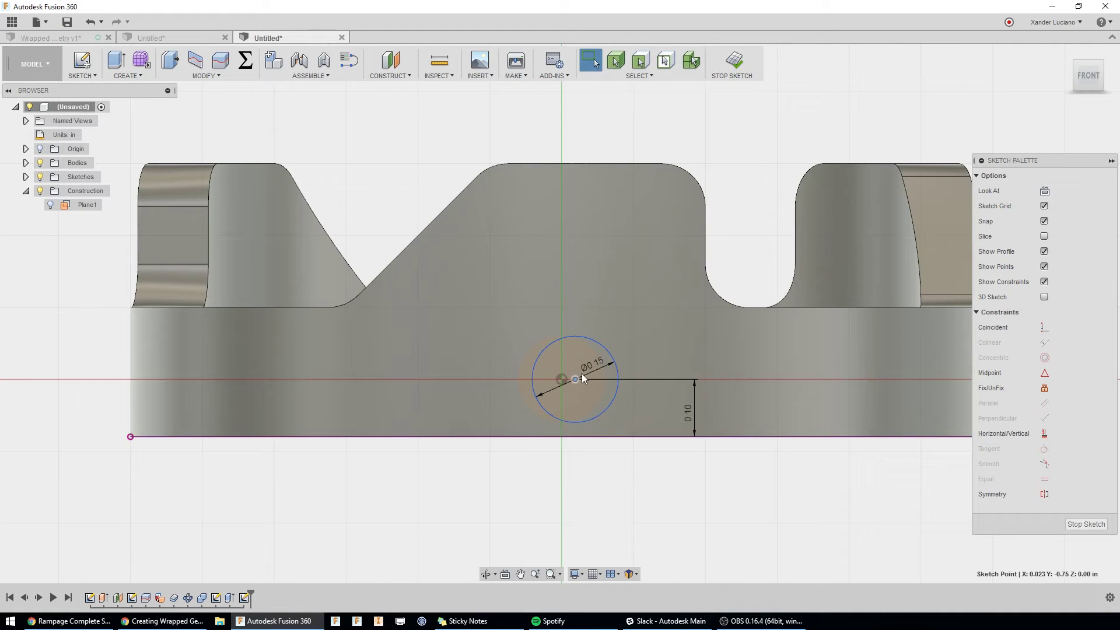
pyautogui.scroll(-6, 654, 489)
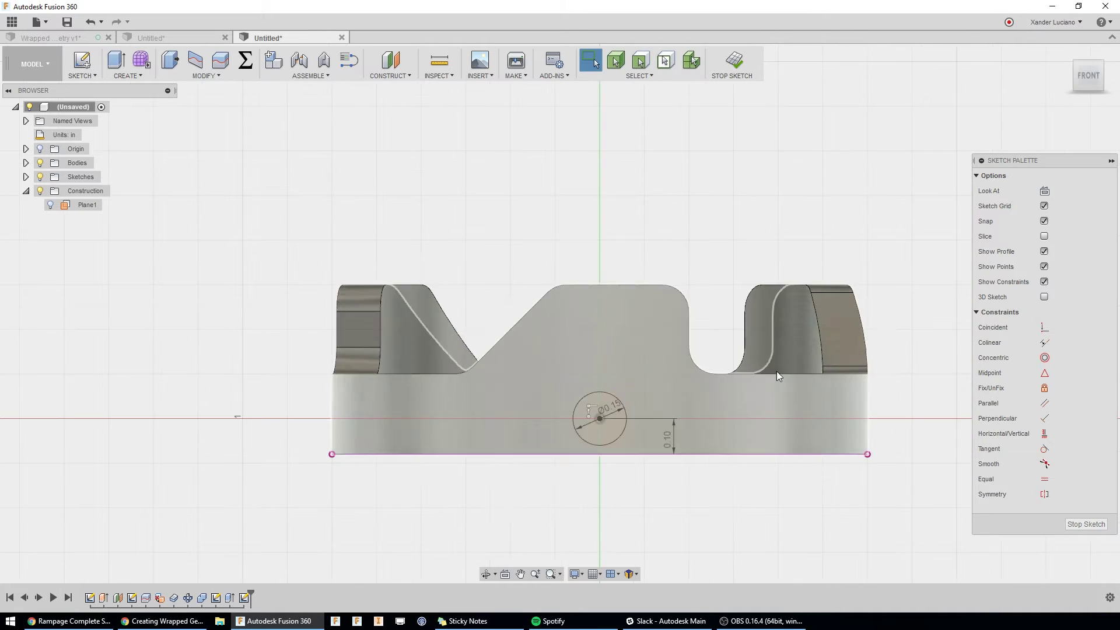
# Split the ring's outer cylindrical face with the sketched circle, using the Closest Point split type
pyautogui.keyDown('shift'); pyautogui.moveTo(767, 395); pyautogui.dragTo(670, 419, button='middle'); pyautogui.keyUp('shift')
pyautogui.scroll(5, 569, 426)
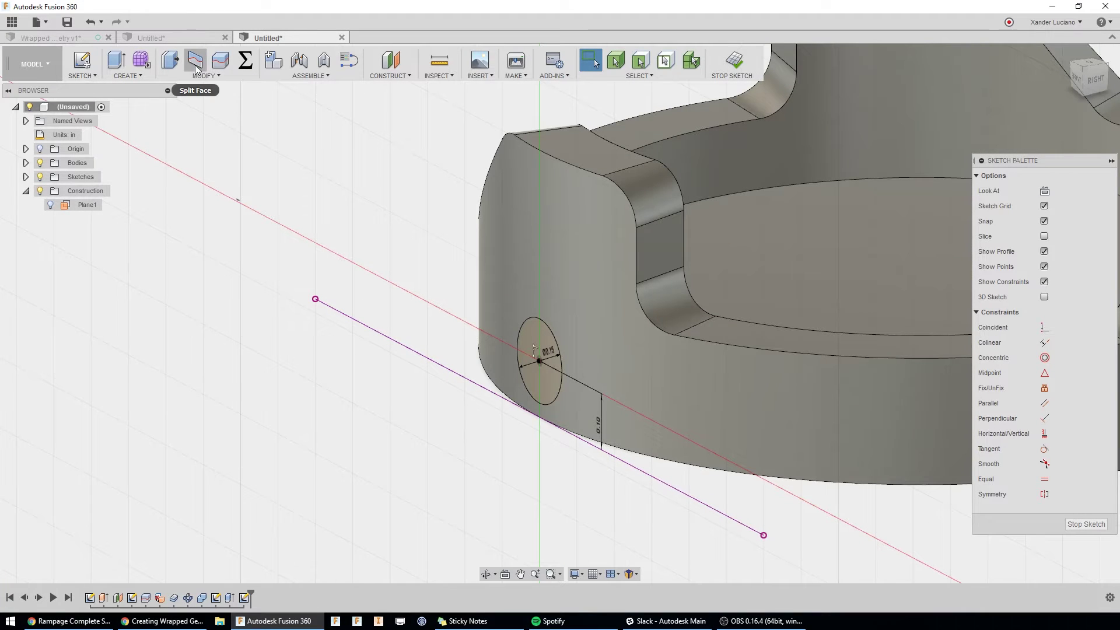
pyautogui.click(195, 68)
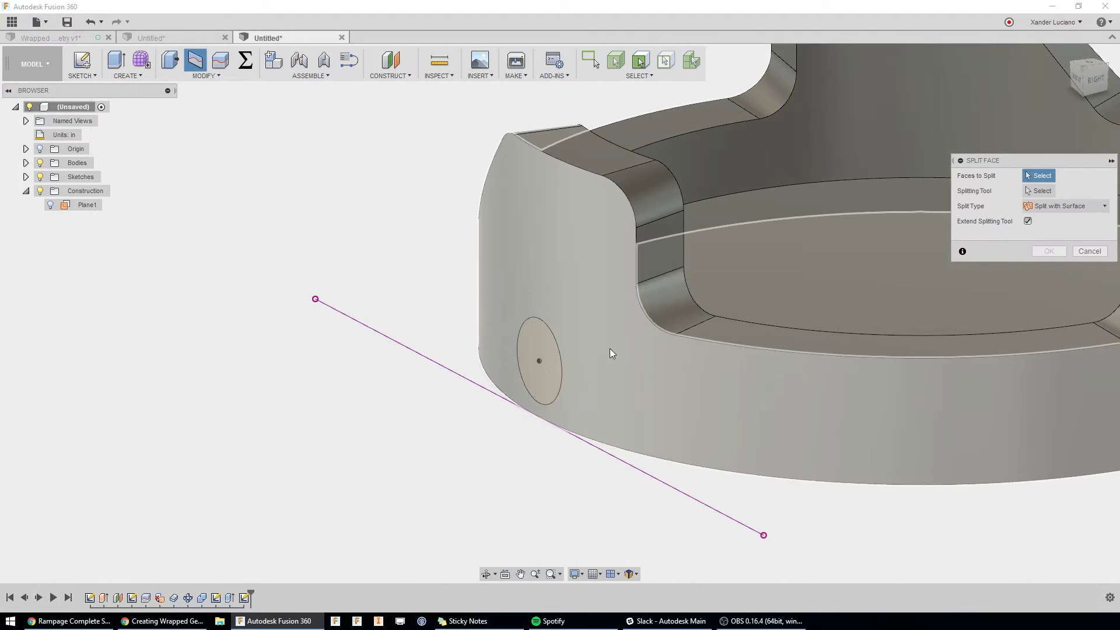
pyautogui.click(610, 348)
pyautogui.click(1041, 191)
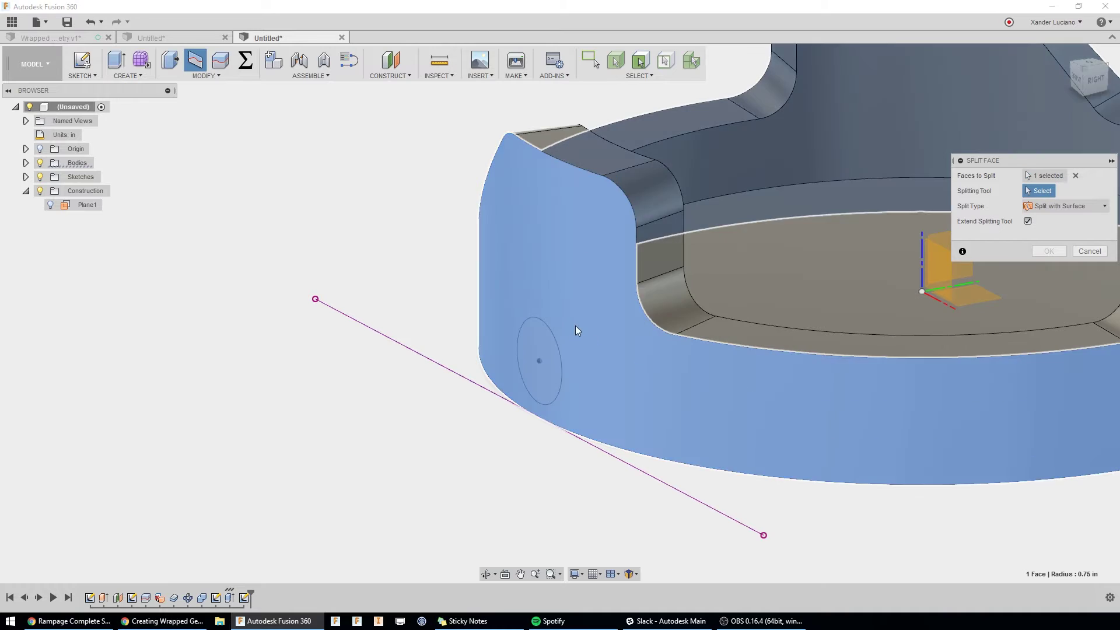
pyautogui.click(561, 355)
pyautogui.scroll(-4, 429, 363)
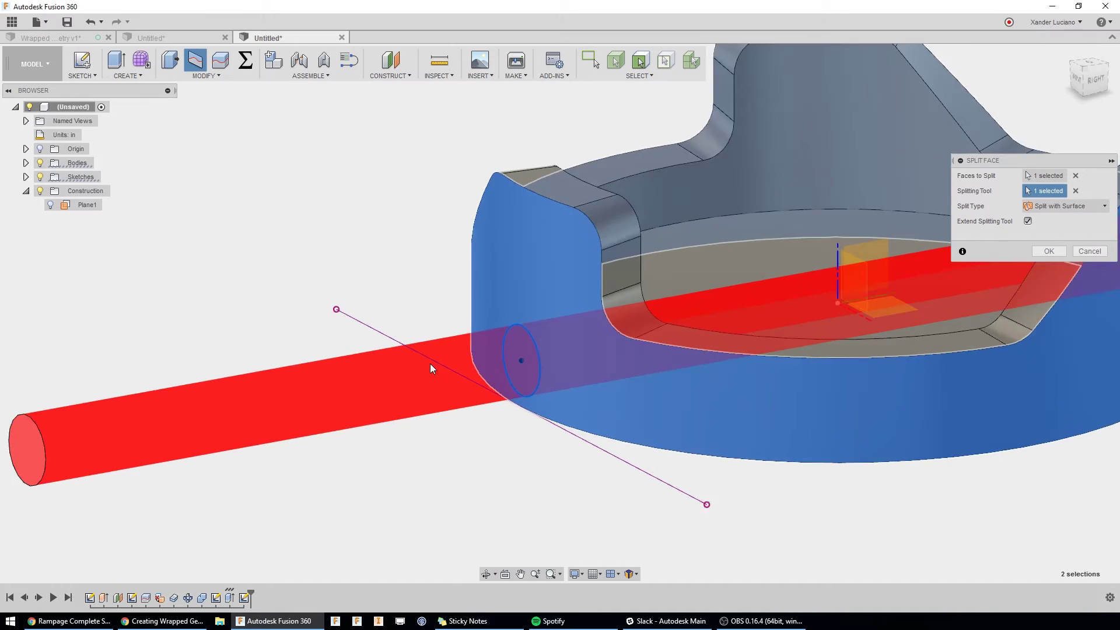
pyautogui.click(1079, 207)
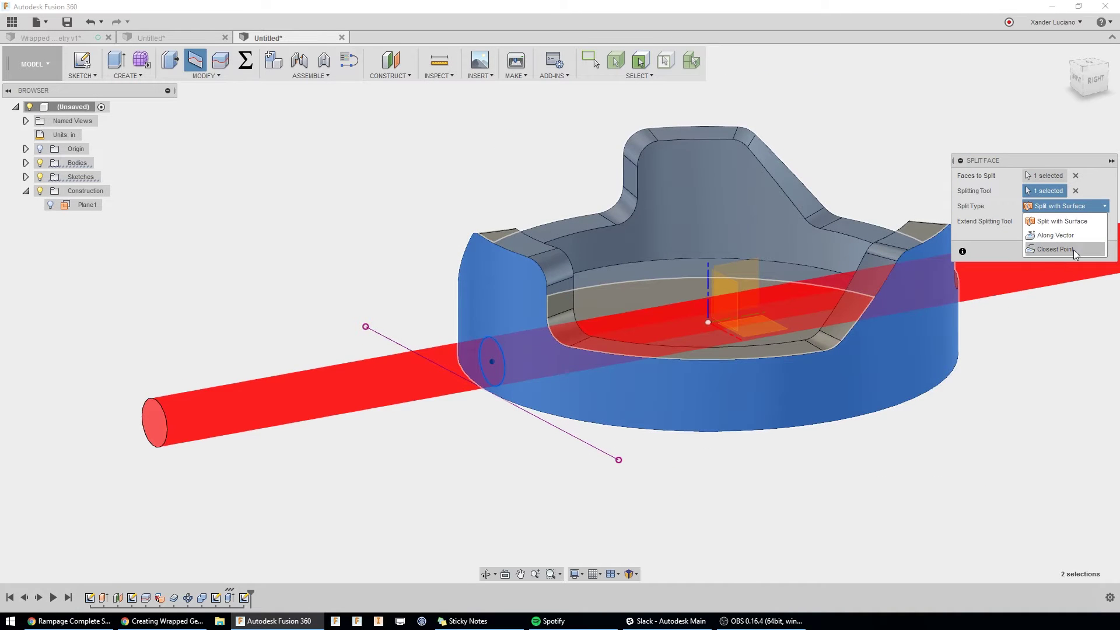
pyautogui.click(1073, 249)
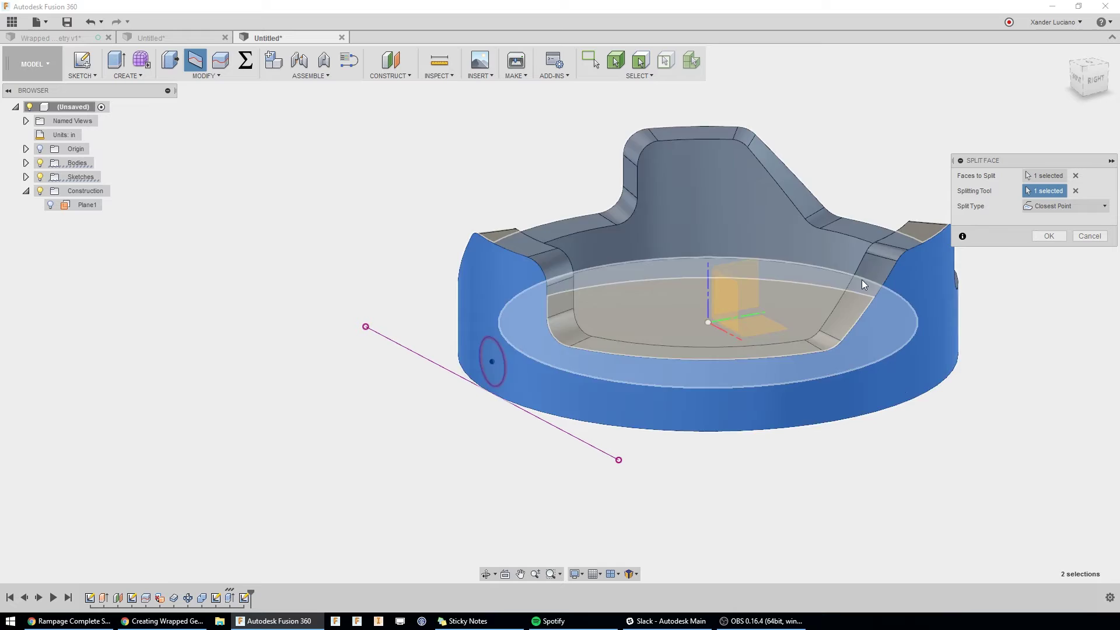
pyautogui.click(1048, 236)
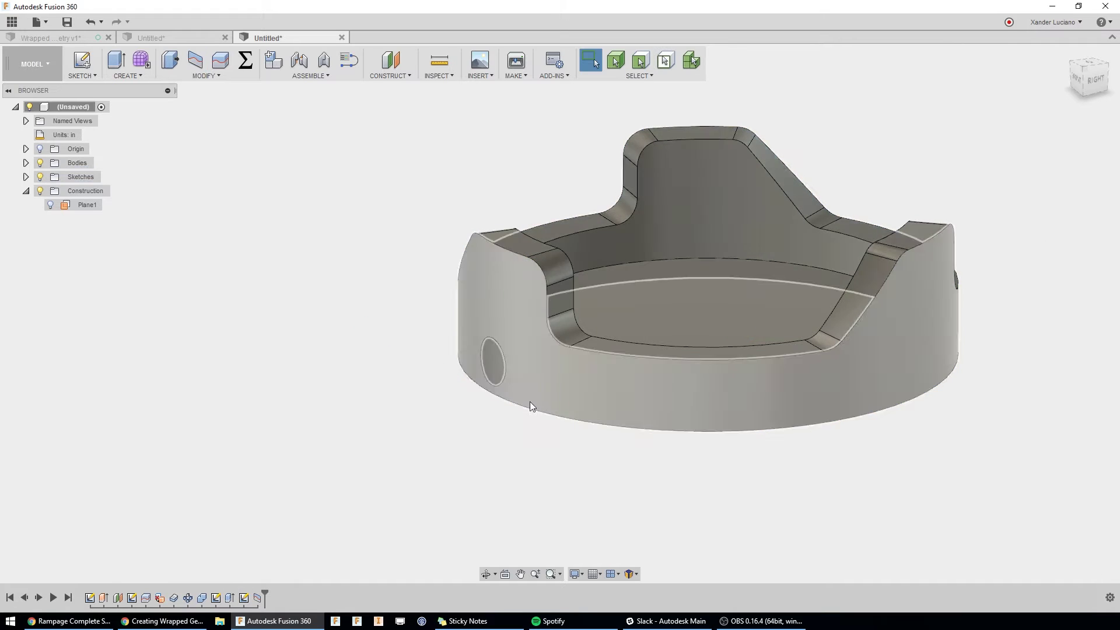
# Press-pull the circular split face on the ring's outer wall by -0.05 in to form a recess
pyautogui.click(168, 64)
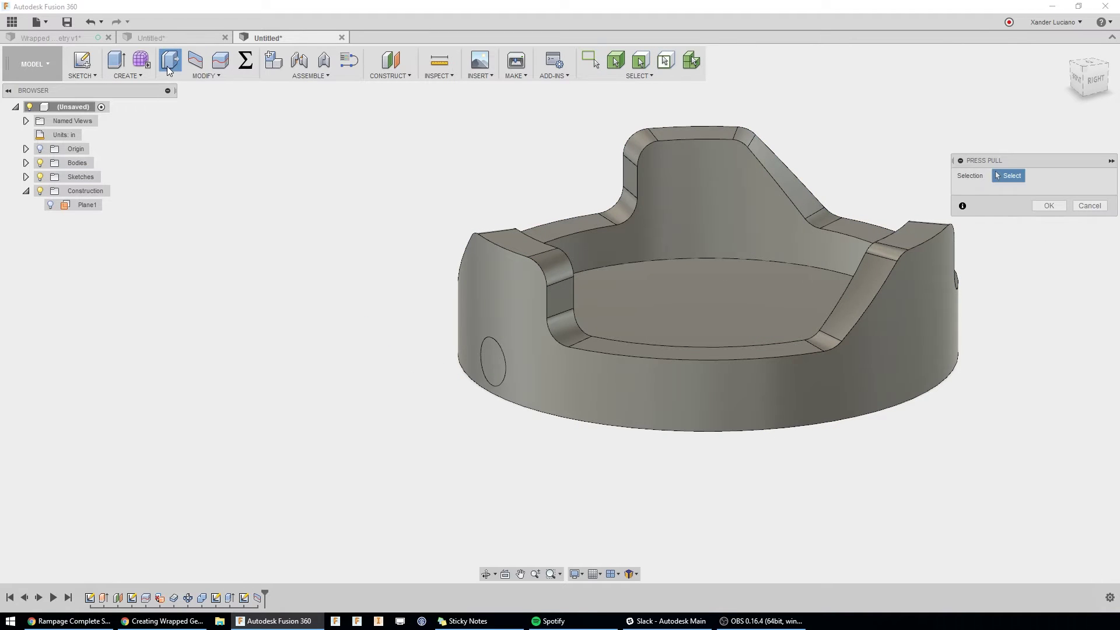
pyautogui.click(491, 366)
pyautogui.scroll(3, 495, 367)
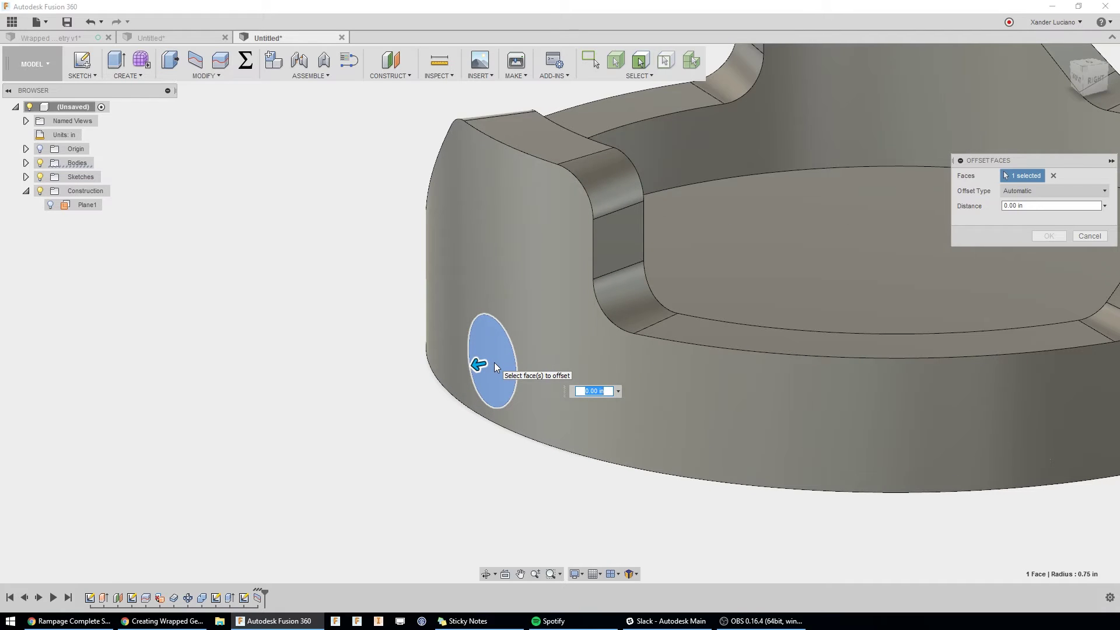
pyautogui.write('-.05')
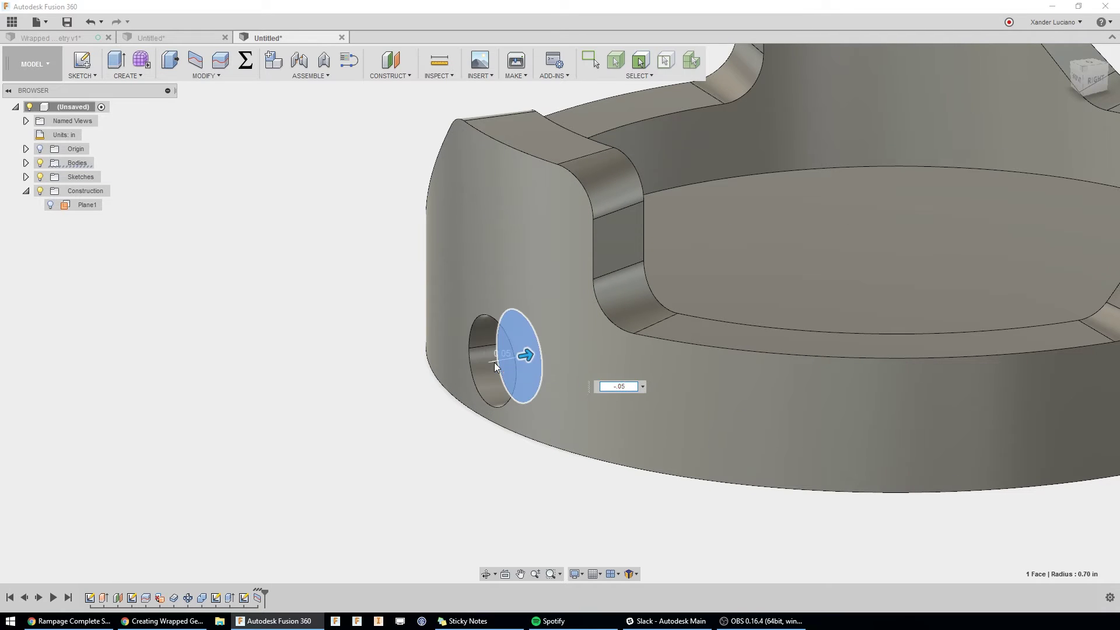
pyautogui.press('Return')
# Make the ring body semi-transparent and examine the shape of the circular recess from the front and top
pyautogui.keyDown('shift'); pyautogui.moveTo(495, 363); pyautogui.dragTo(477, 315, button='middle'); pyautogui.keyUp('shift')
pyautogui.click(1098, 86)
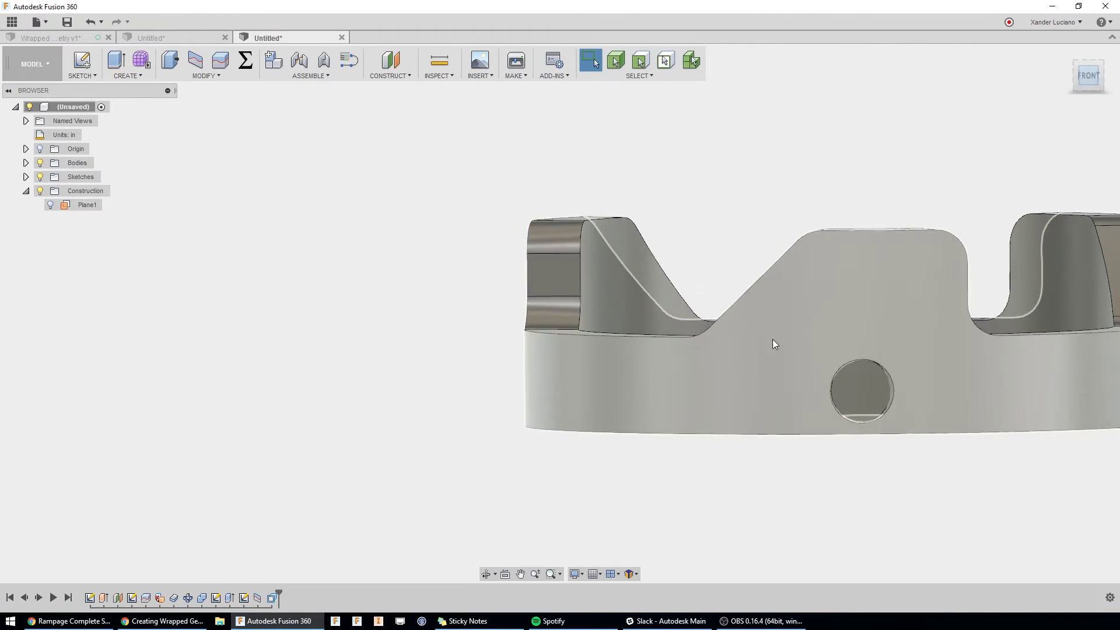
pyautogui.scroll(6, 750, 435)
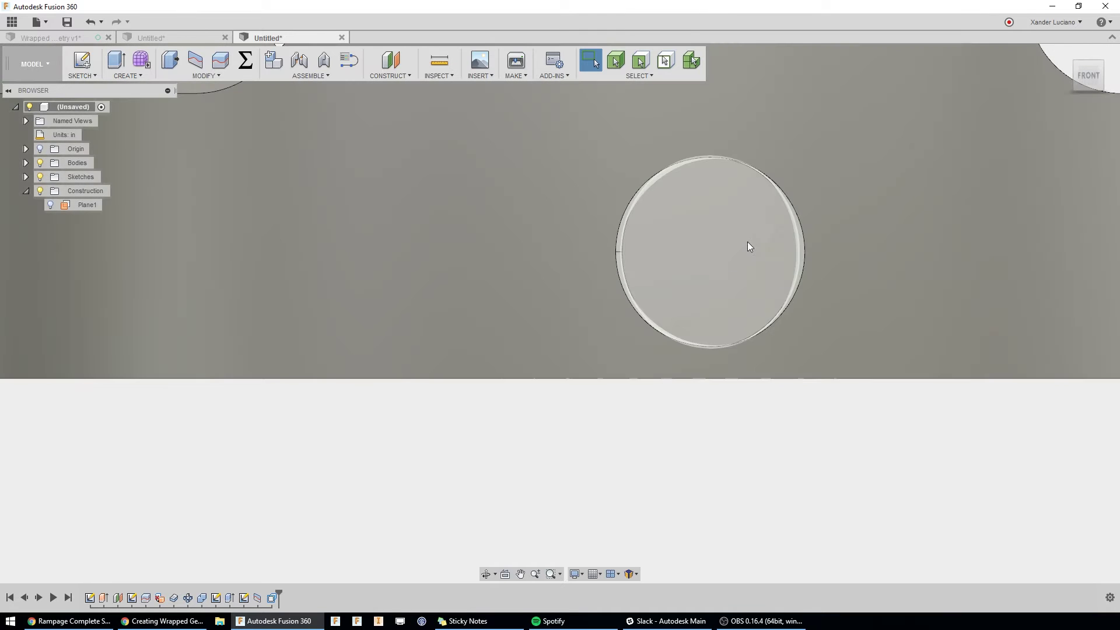
pyautogui.scroll(-6, 750, 404)
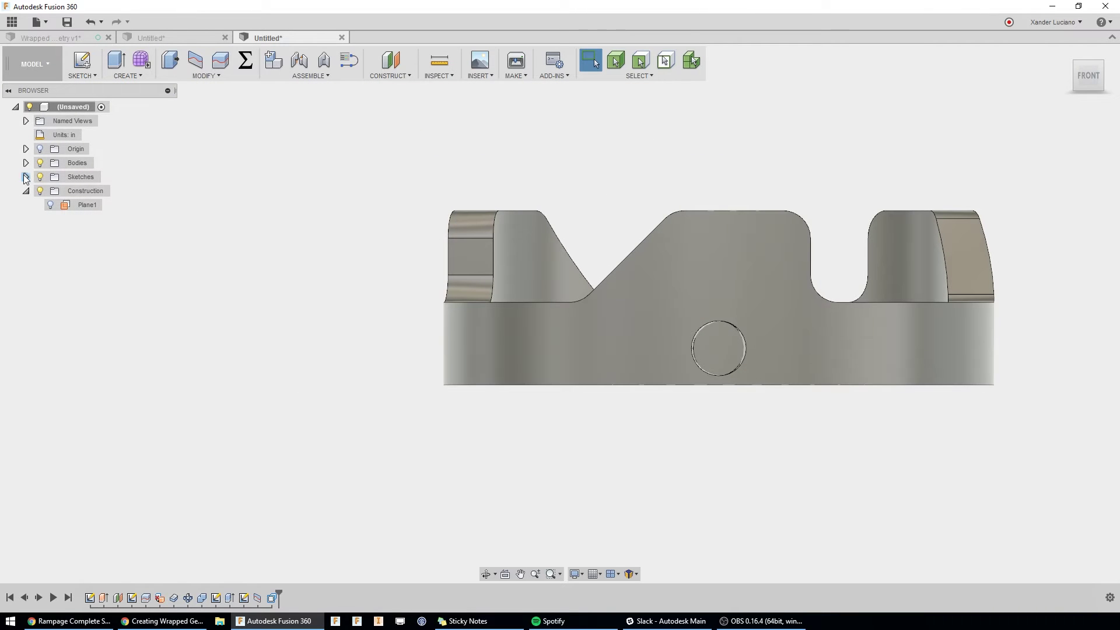
pyautogui.click(26, 177)
pyautogui.click(26, 163)
pyautogui.rightClick(76, 190)
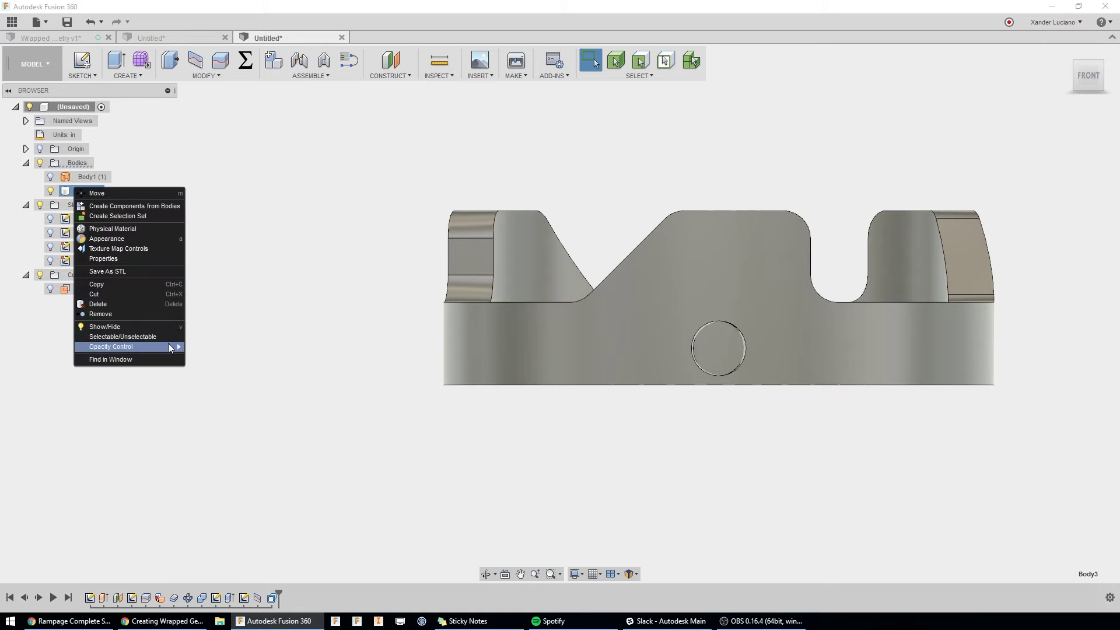
pyautogui.moveTo(174, 348)
pyautogui.click(210, 399)
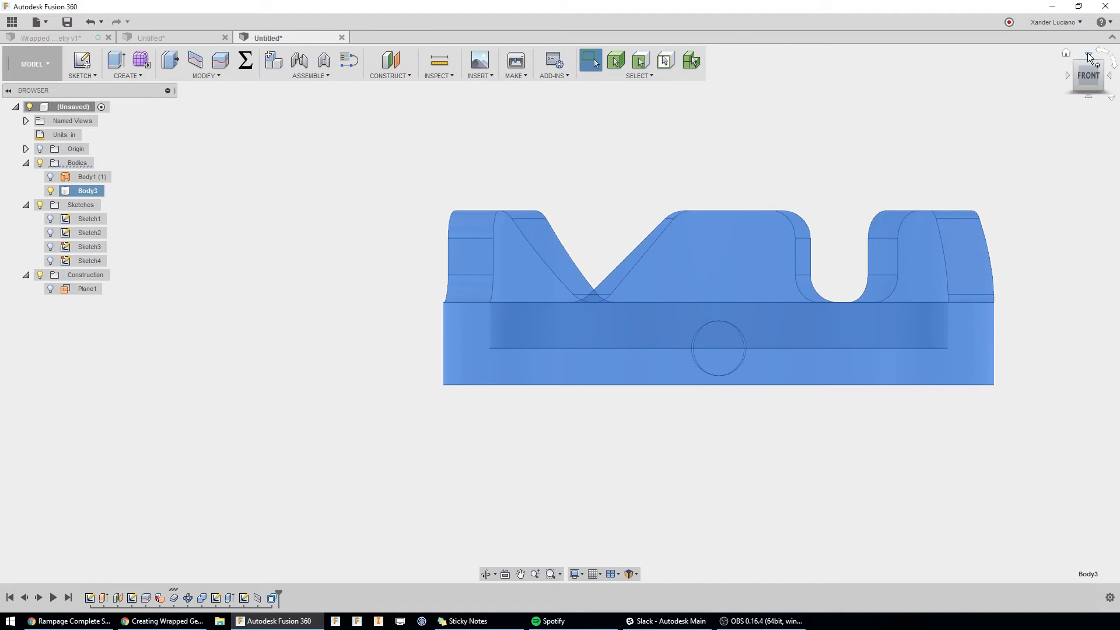
pyautogui.click(1088, 56)
pyautogui.scroll(2, 752, 367)
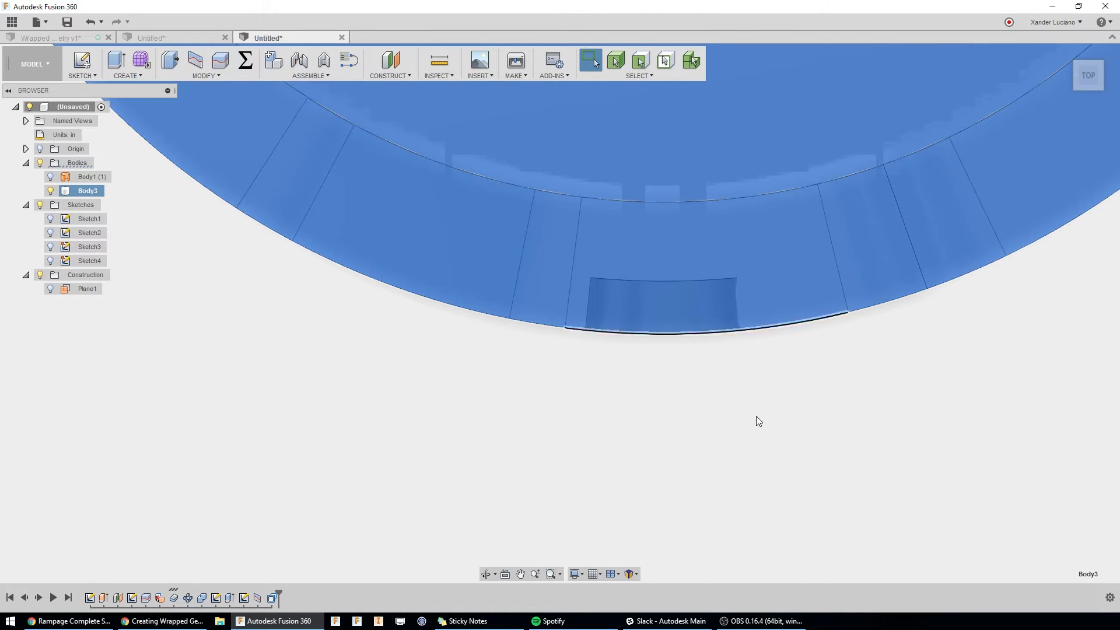
pyautogui.click(754, 436)
pyautogui.scroll(-2, 754, 435)
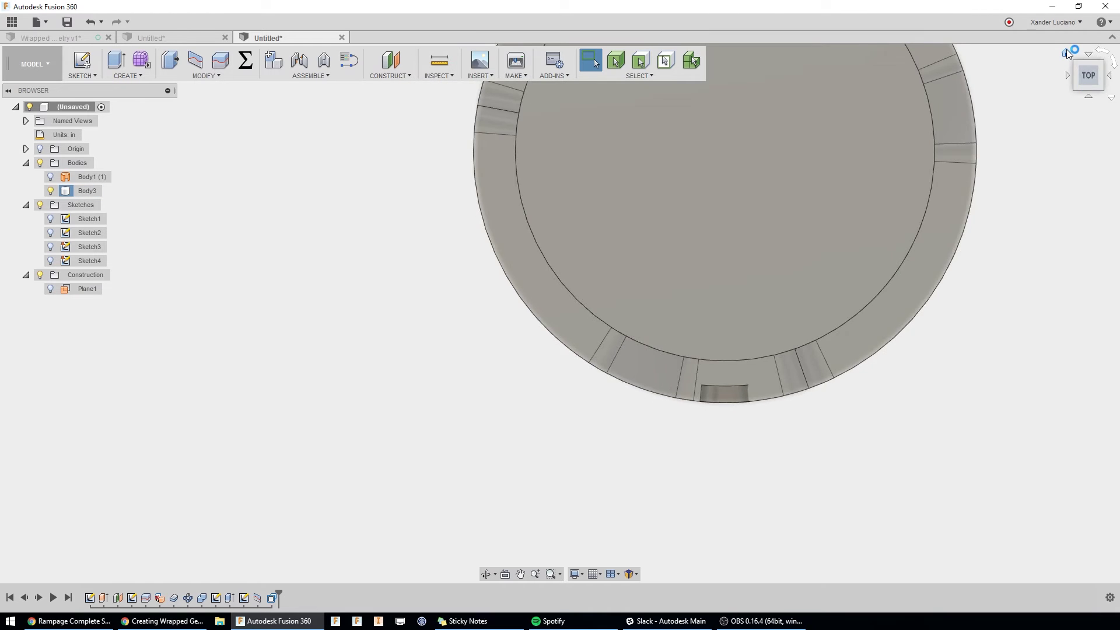
# Return to the home view and set the ring body's opacity back to 100%
pyautogui.click(1066, 54)
pyautogui.rightClick(87, 193)
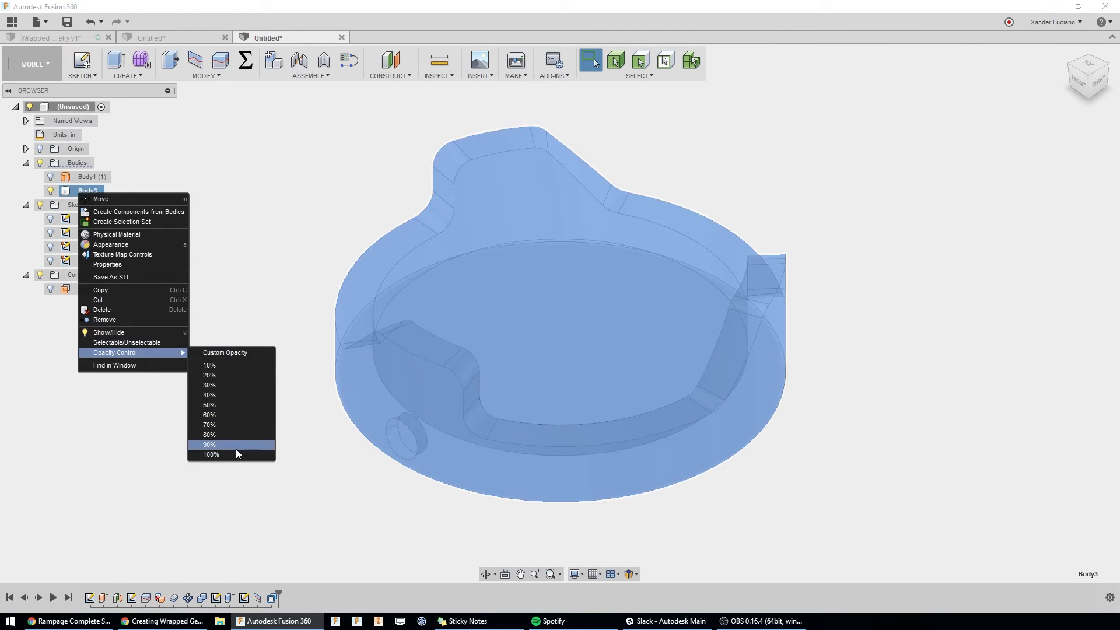
pyautogui.click(236, 449)
pyautogui.rightClick(85, 191)
pyautogui.moveTo(140, 348)
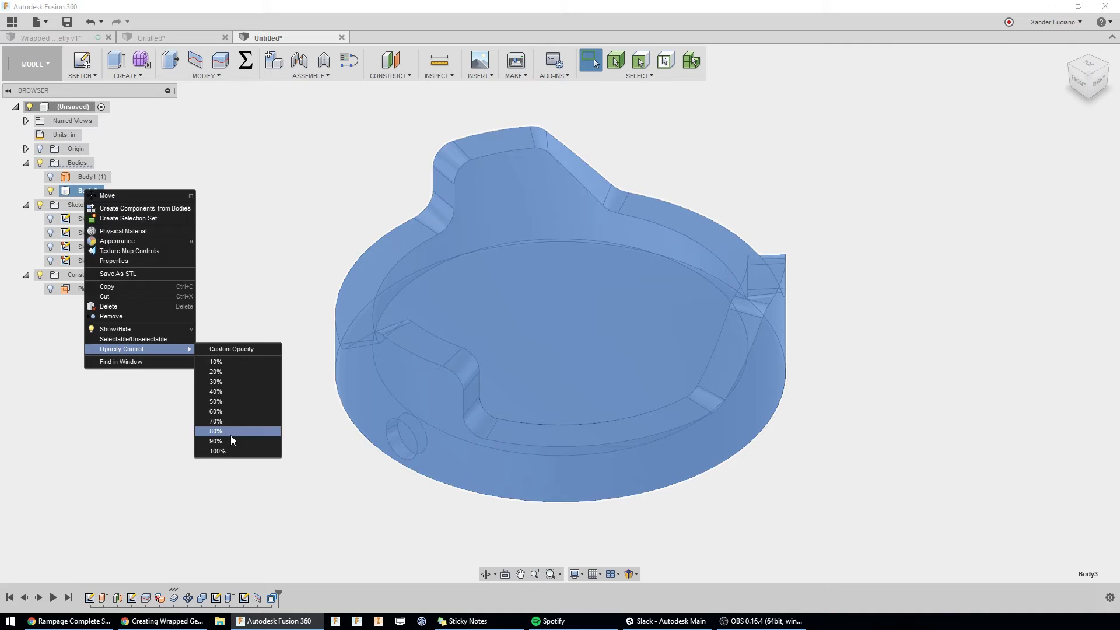
pyautogui.click(233, 451)
# Circular-pattern the recess's side and bottom faces around the vertical axis as a full pattern
pyautogui.scroll(-2, 698, 360)
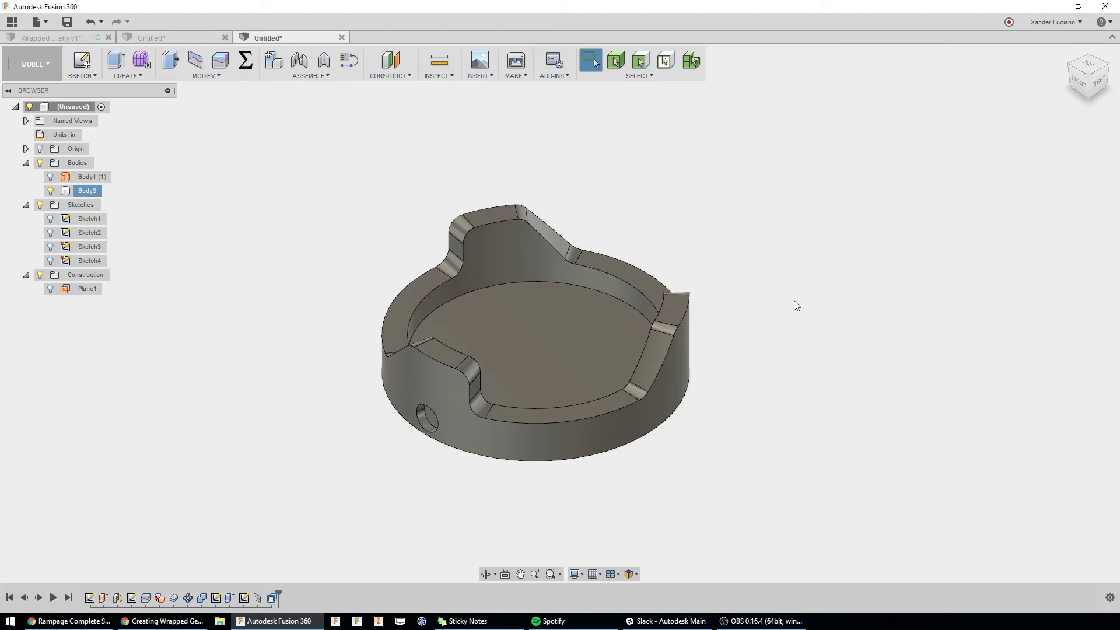
pyautogui.write('scir')
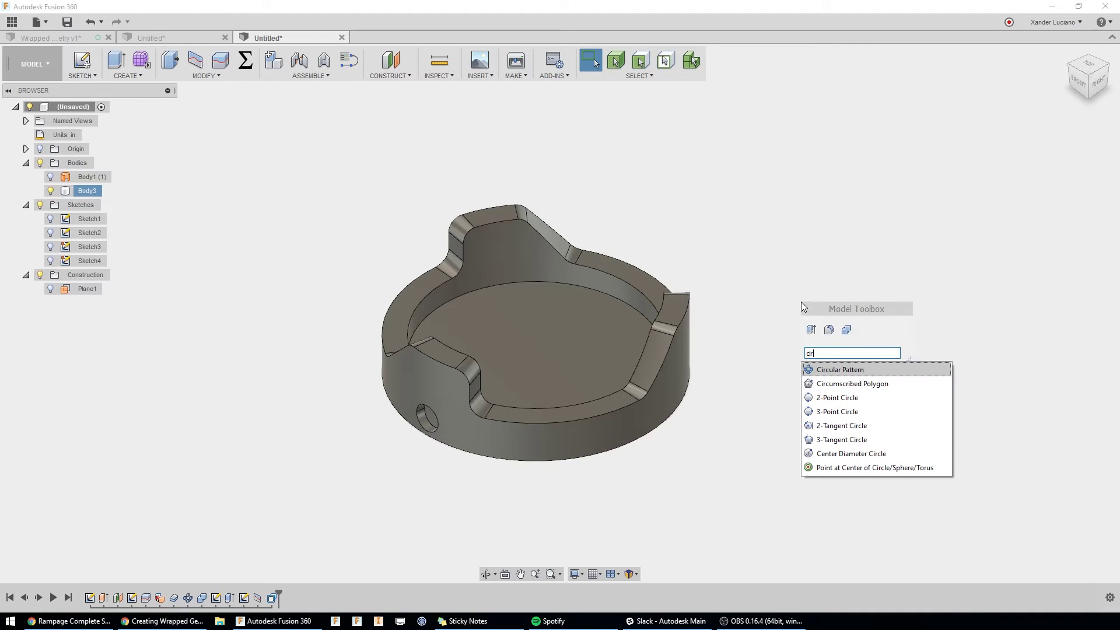
pyautogui.press('Return')
pyautogui.scroll(5, 375, 428)
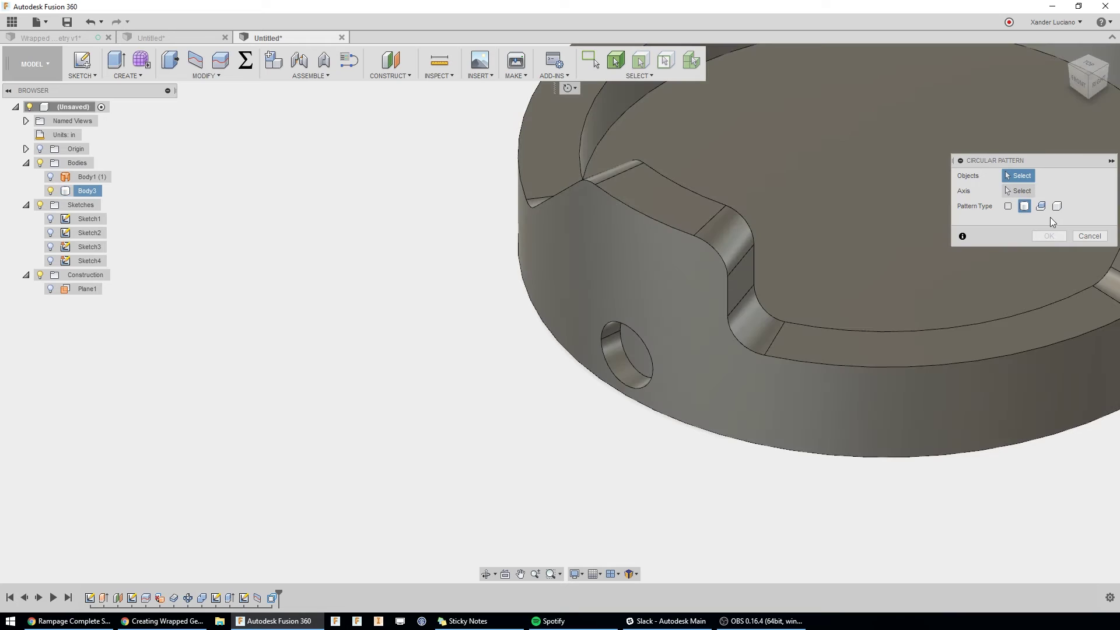
pyautogui.click(615, 365)
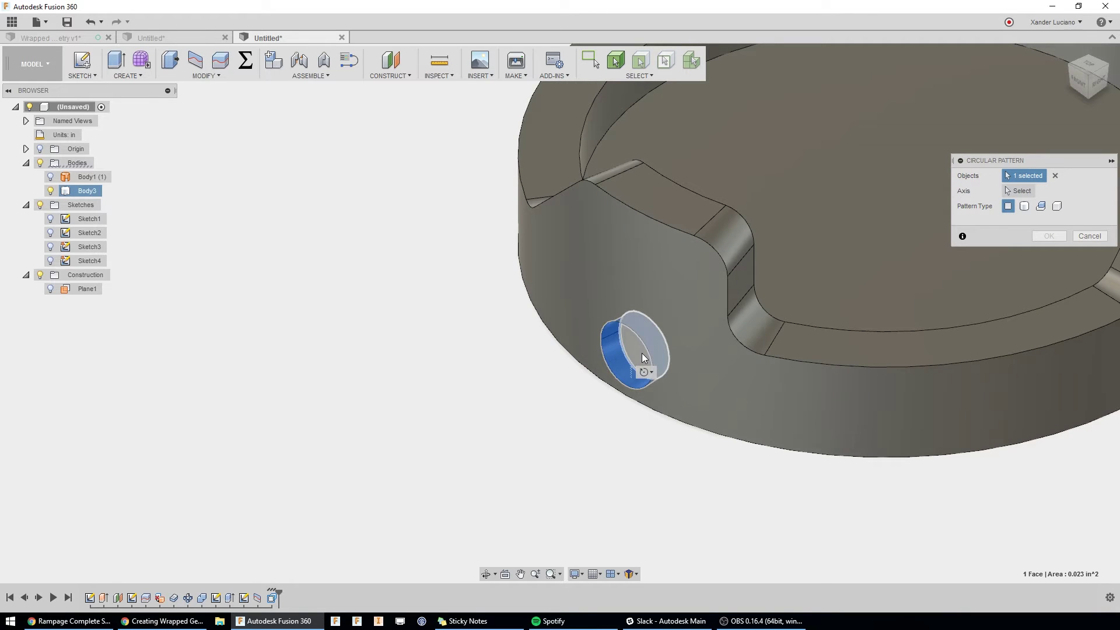
pyautogui.click(642, 352)
pyautogui.click(1020, 190)
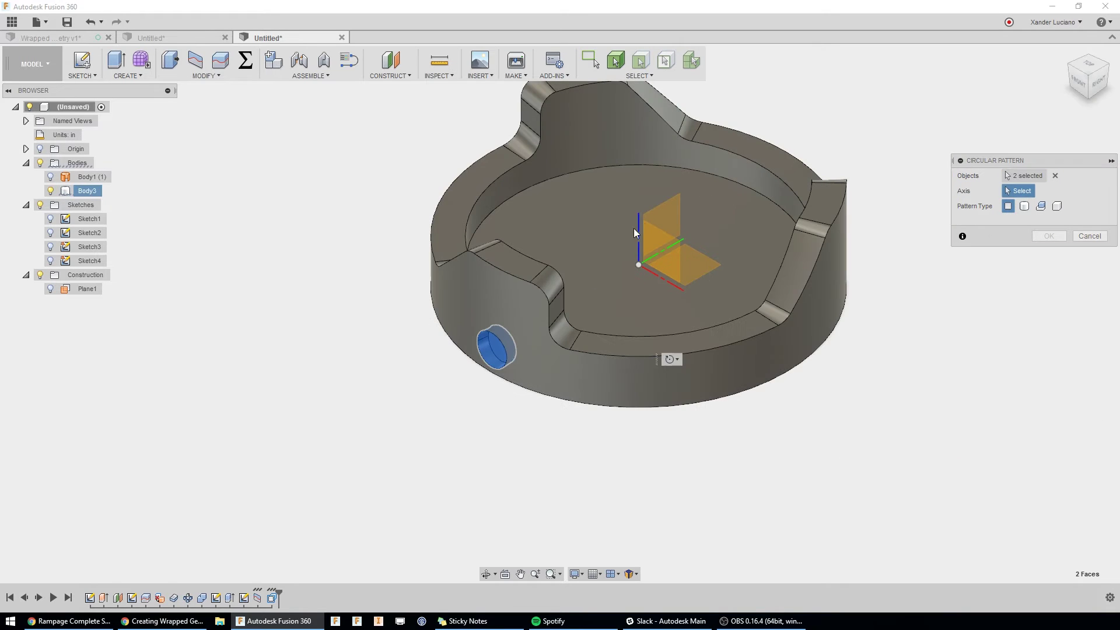
pyautogui.scroll(-5, 635, 229)
pyautogui.click(640, 225)
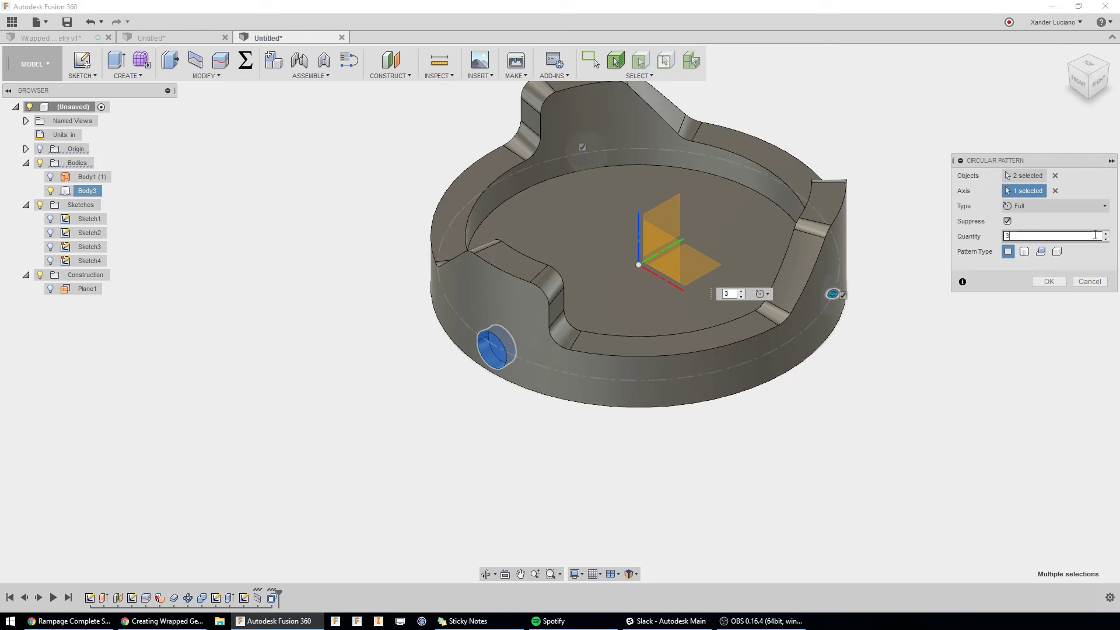
pyautogui.click(1048, 281)
pyautogui.keyDown('shift'); pyautogui.moveTo(915, 325); pyautogui.dragTo(928, 284, button='middle'); pyautogui.keyUp('shift')
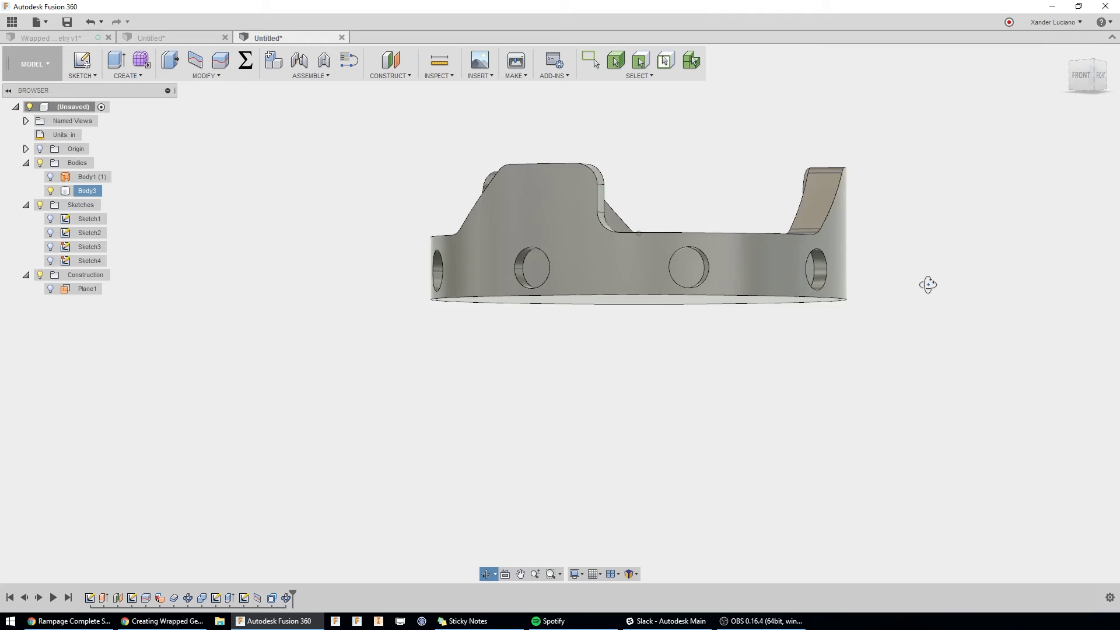
# Show the offset construction plane, start a sketch on it, and draw a rectangle just below the lower cylinder's top edge
pyautogui.scroll(-2, 902, 310)
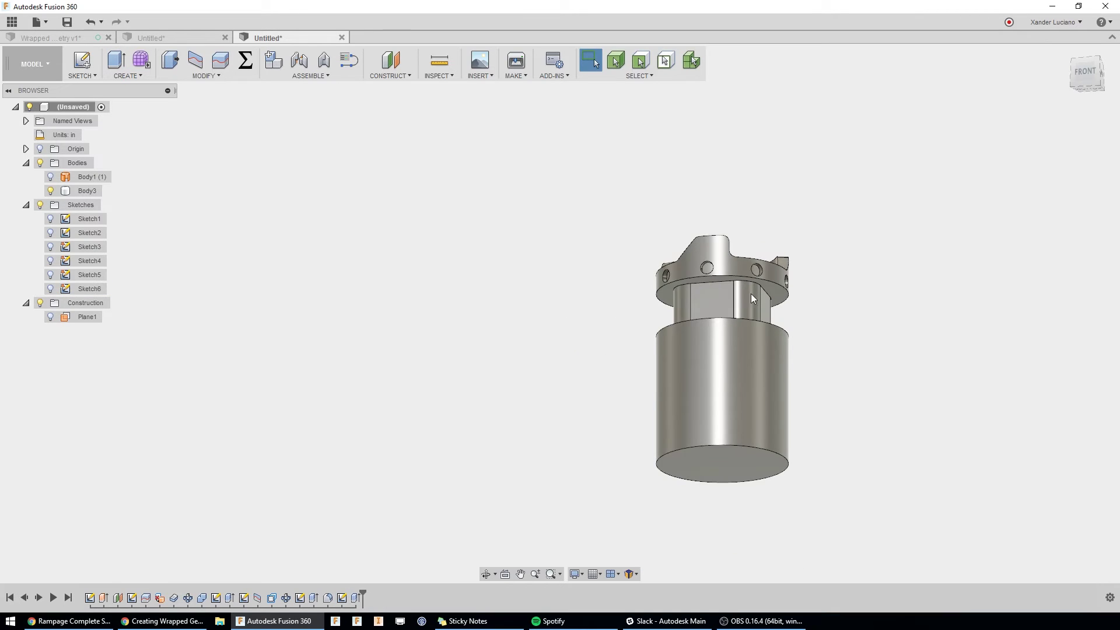
pyautogui.click(50, 317)
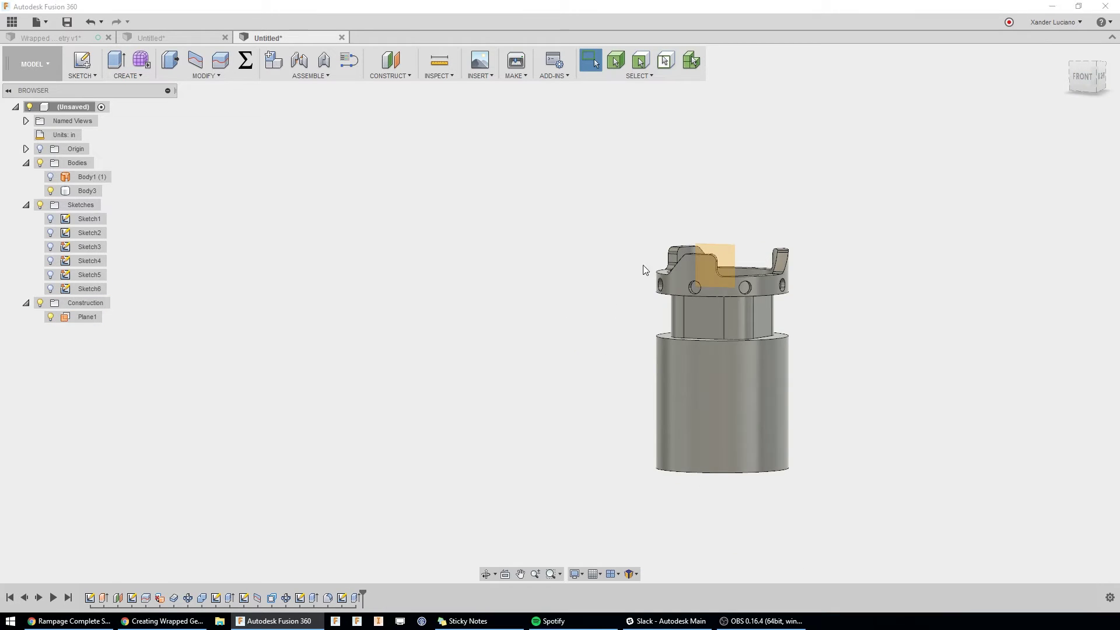
pyautogui.rightClick(717, 268)
pyautogui.click(726, 325)
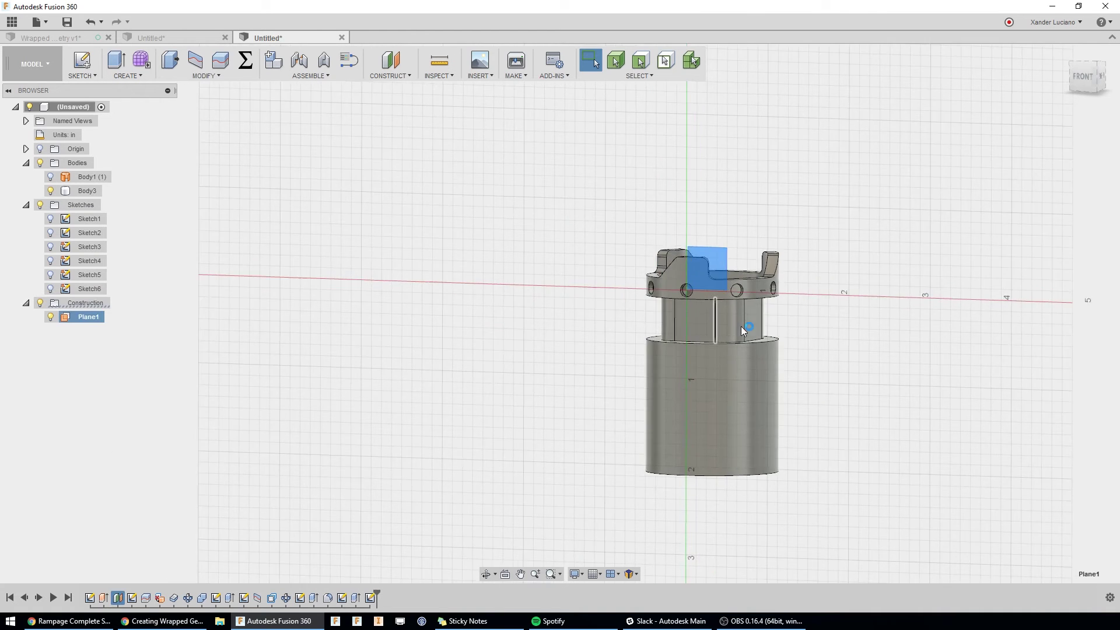
pyautogui.write('srect')
pyautogui.click(295, 292)
pyautogui.click(484, 213)
pyautogui.click(642, 291)
# Dimension the rectangle 1.00 in wide and 0.375 in high
pyautogui.press('d')
pyautogui.click(586, 212)
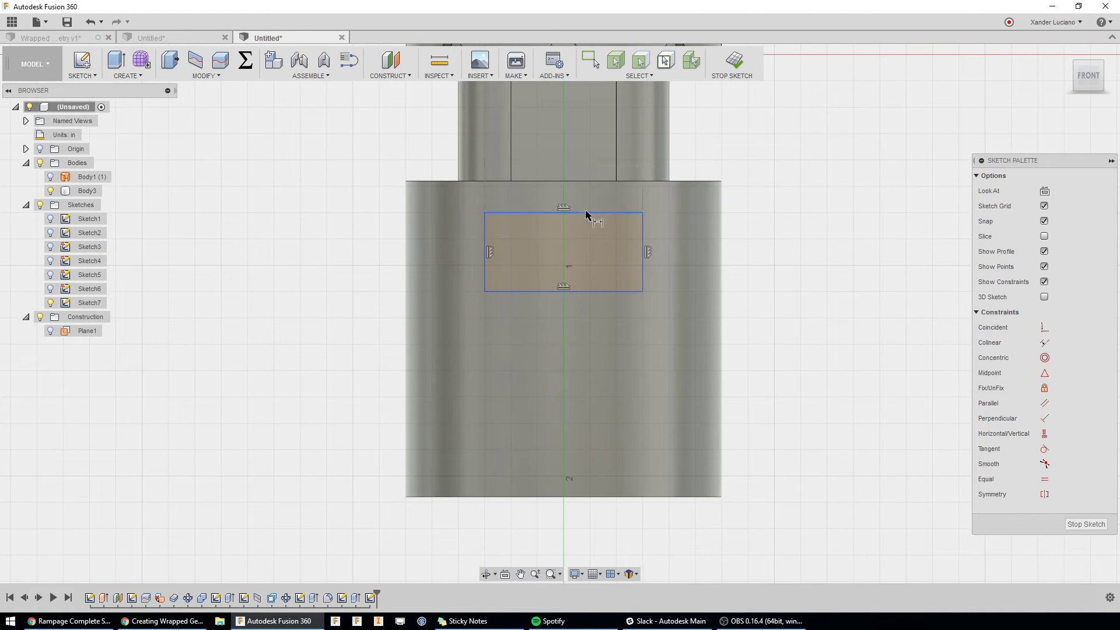
pyautogui.click(585, 159)
pyautogui.click(695, 233)
pyautogui.click(772, 239)
pyautogui.press('Return')
# Center the rectangle below the origin with a vertical construction line from the midpoint of its top edge to the origin
pyautogui.scroll(-3, 782, 233)
pyautogui.moveTo(781, 233); pyautogui.dragTo(642, 223, button='middle')
pyautogui.press('l')
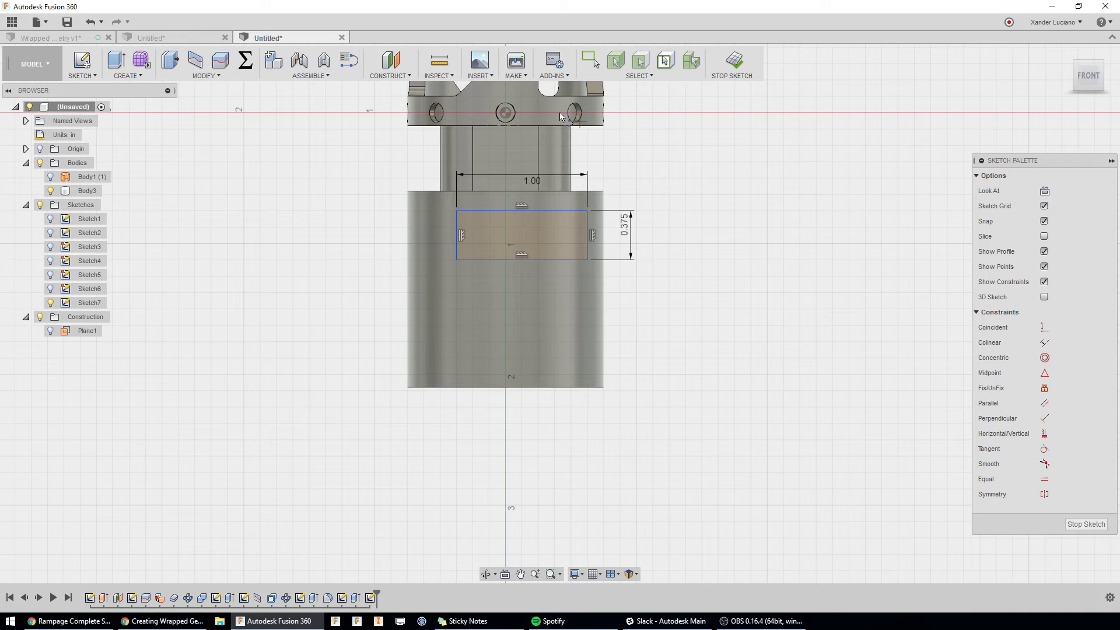
pyautogui.click(521, 210)
pyautogui.click(505, 113)
pyautogui.click(517, 183)
pyautogui.press('x')
pyautogui.click(1044, 464)
# Dimension the rectangle's top edge 0.15 in below the lower cylinder's top edge
pyautogui.scroll(2, 654, 217)
pyautogui.press('d')
pyautogui.click(554, 247)
pyautogui.click(554, 223)
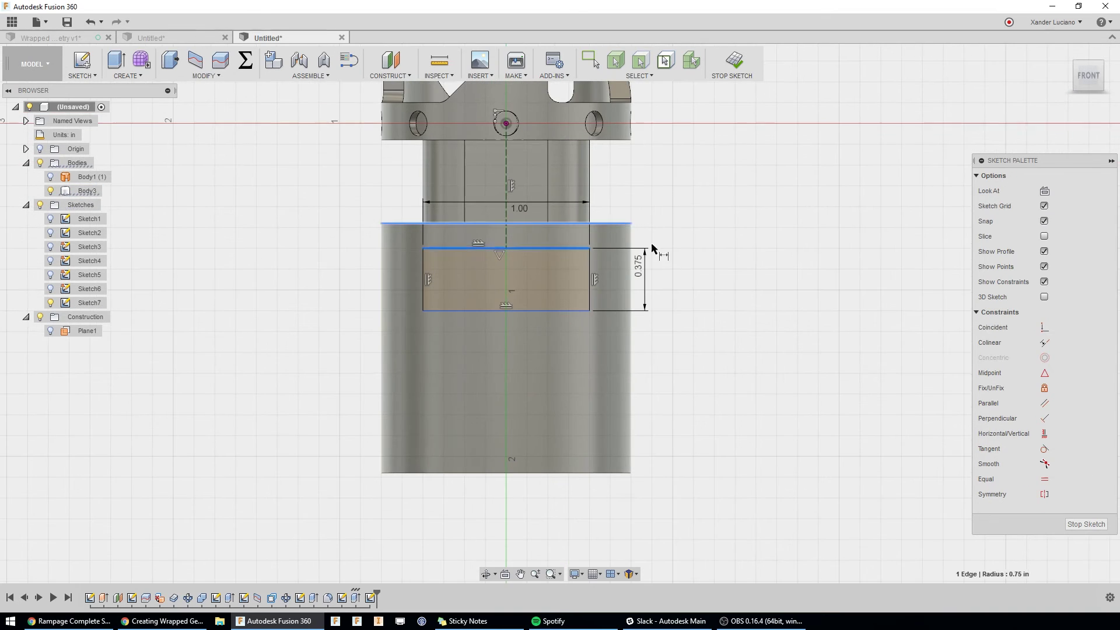
pyautogui.click(689, 204)
# Fillet all four corners of the rectangle with a 0.125 in radius
pyautogui.press('s')
pyautogui.click(798, 266)
pyautogui.click(613, 300)
pyautogui.click(613, 242)
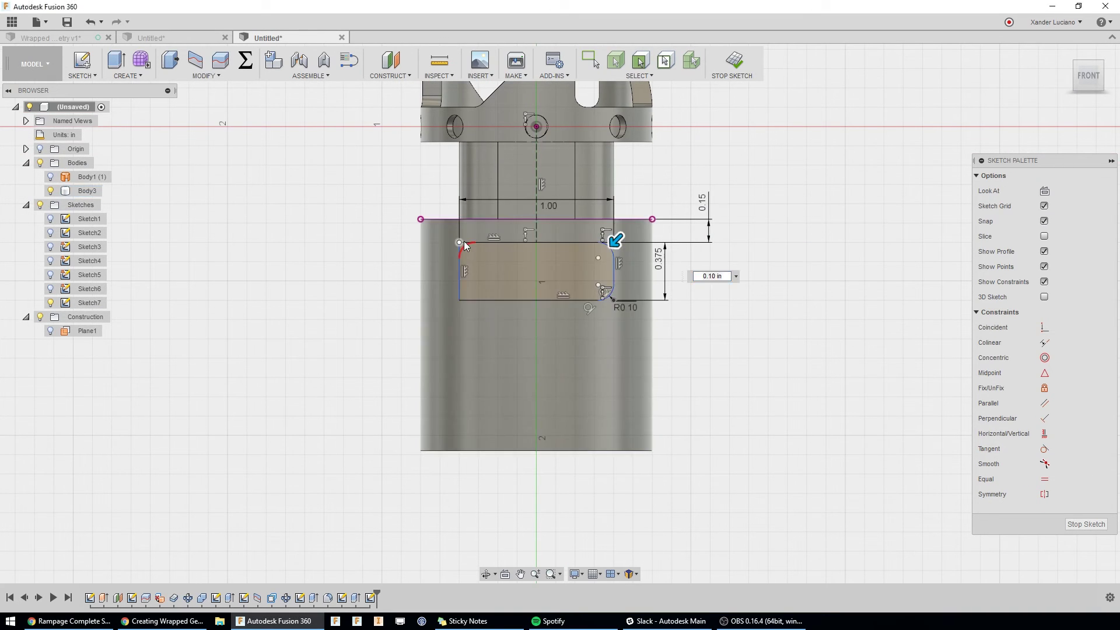
pyautogui.click(460, 242)
pyautogui.click(459, 298)
pyautogui.write('.125')
pyautogui.press('Return')
# Set up a face split of the lower cylinder with the rounded rectangle and check the Closest Point projection from the front
pyautogui.scroll(3, 645, 236)
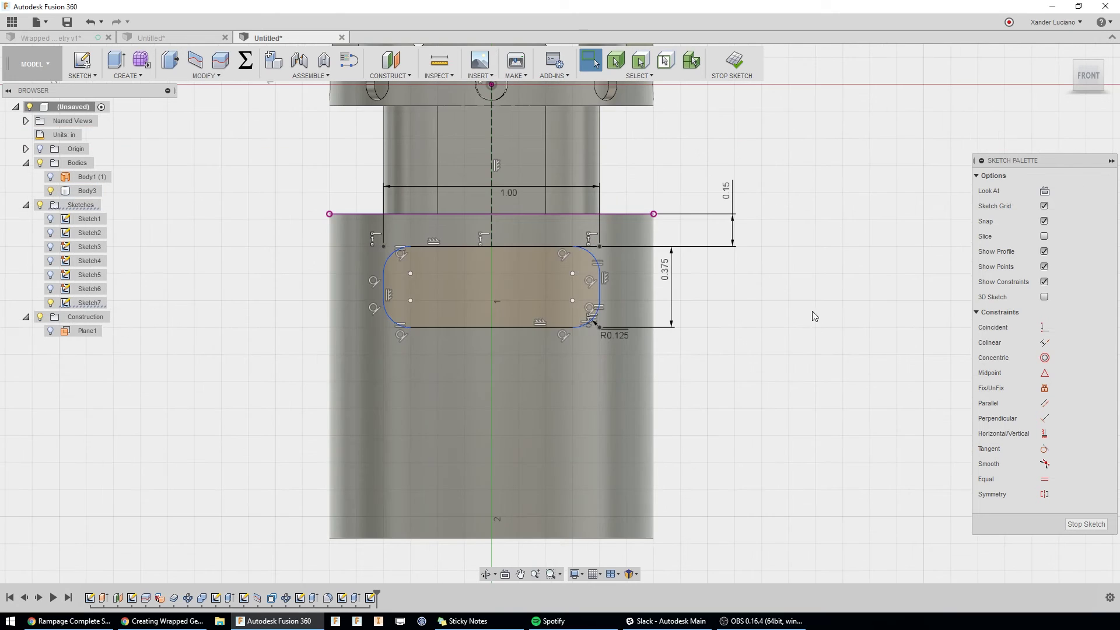
pyautogui.scroll(-2, 796, 306)
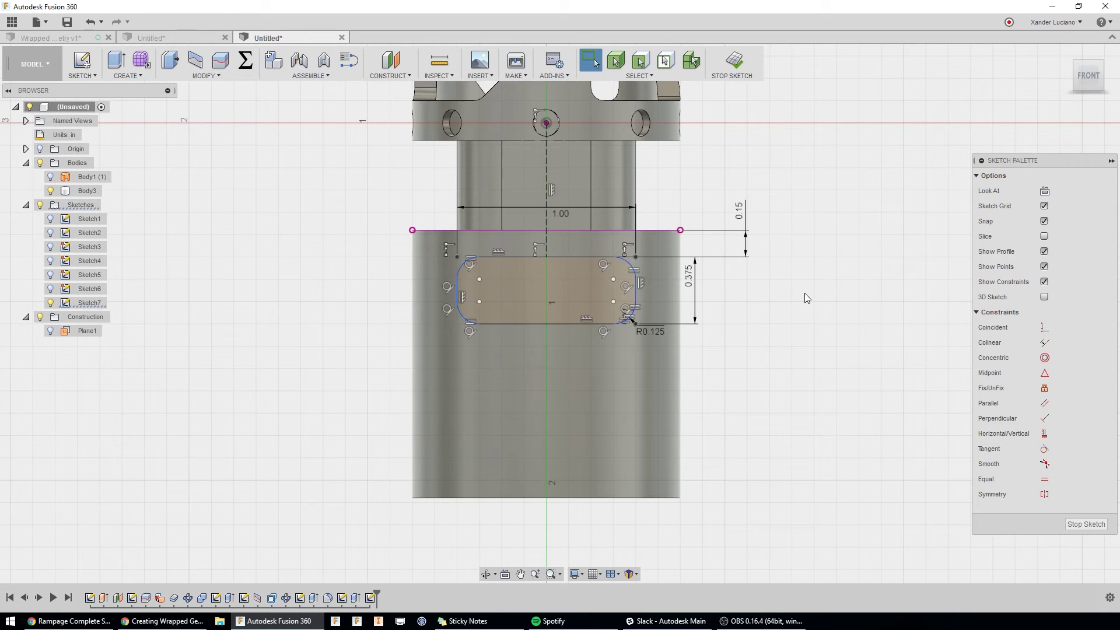
pyautogui.keyDown('shift'); pyautogui.moveTo(805, 293); pyautogui.dragTo(737, 308, button='middle'); pyautogui.keyUp('shift')
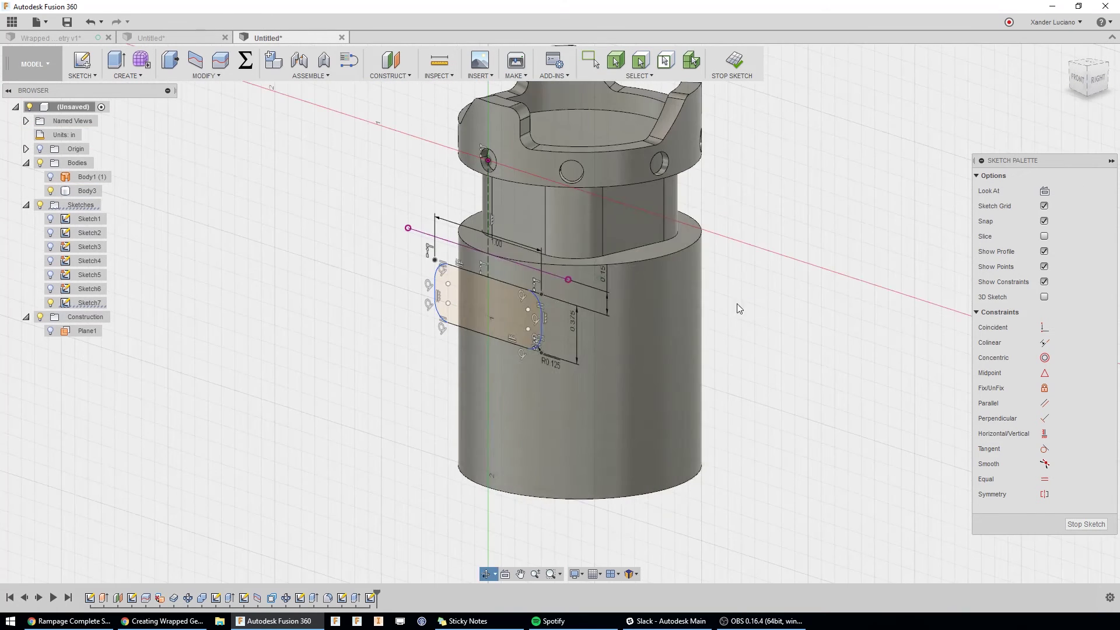
pyautogui.click(199, 69)
pyautogui.click(609, 316)
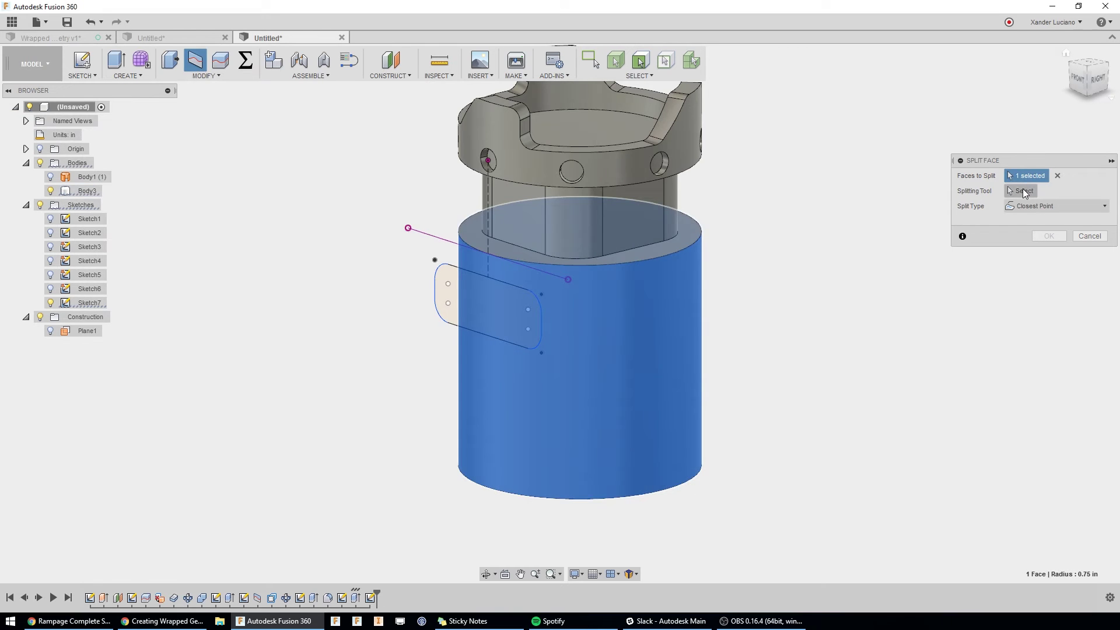
pyautogui.click(1022, 191)
pyautogui.click(435, 282)
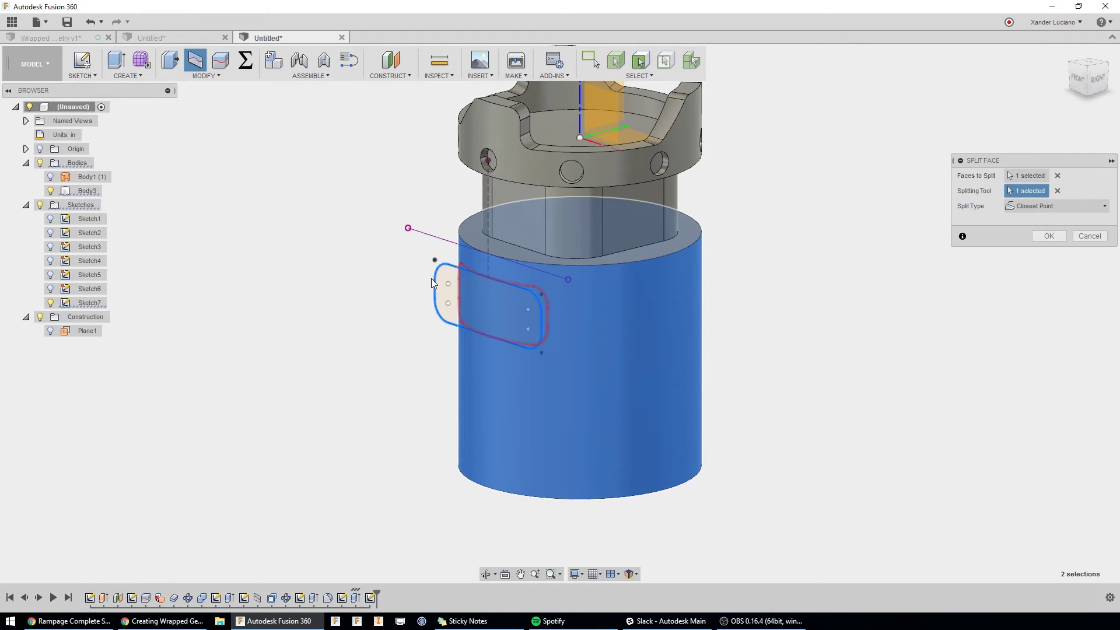
pyautogui.click(1086, 89)
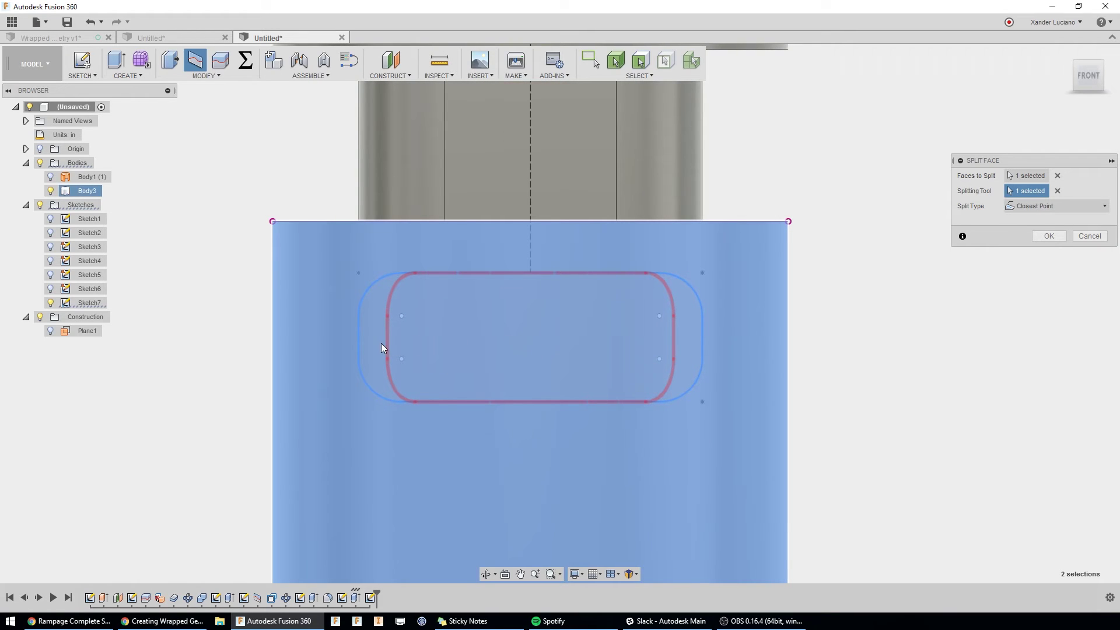
# Change the split type to Split with Surface and apply the face split to the lower cylinder
pyautogui.click(1088, 207)
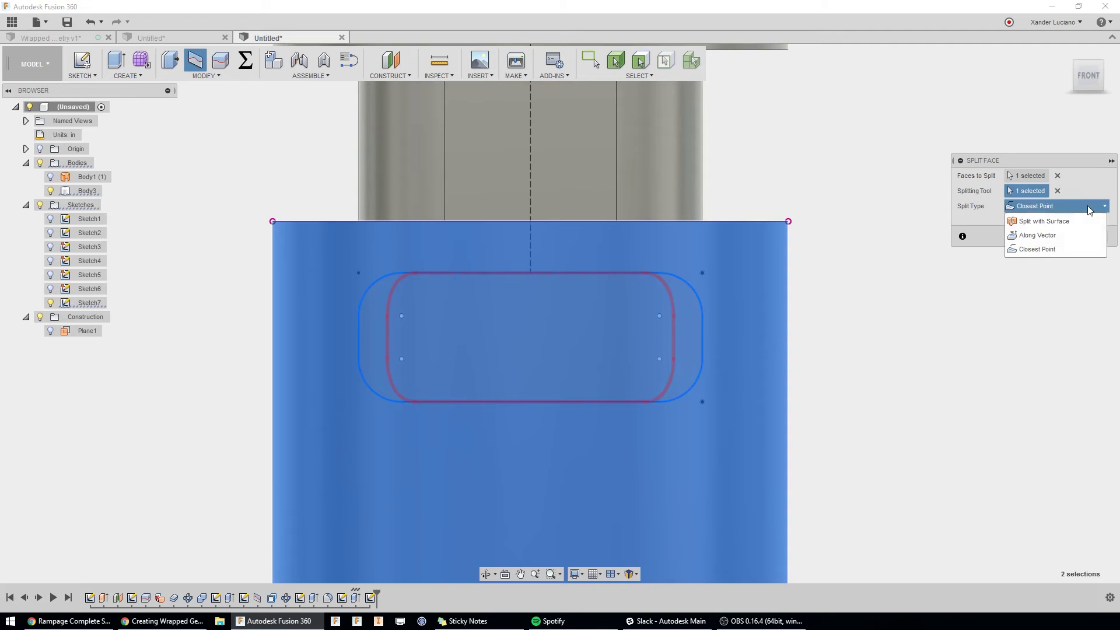
pyautogui.click(1065, 227)
pyautogui.keyDown('shift'); pyautogui.moveTo(933, 277); pyautogui.dragTo(725, 358, button='middle'); pyautogui.keyUp('shift')
pyautogui.scroll(5, 725, 358)
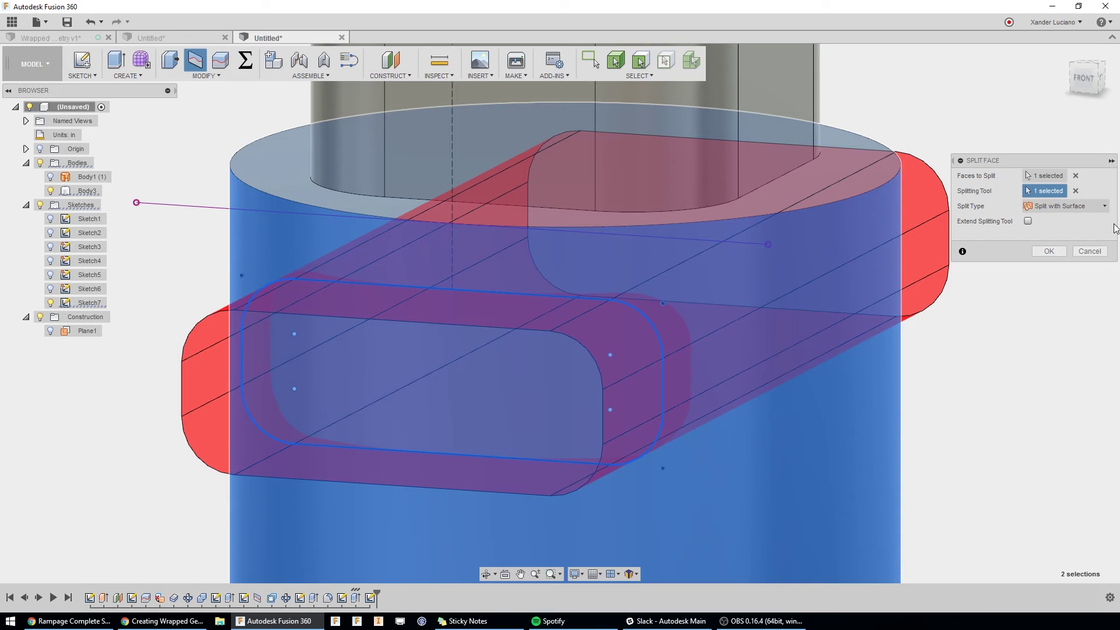
pyautogui.click(1049, 251)
pyautogui.scroll(3, 1003, 258)
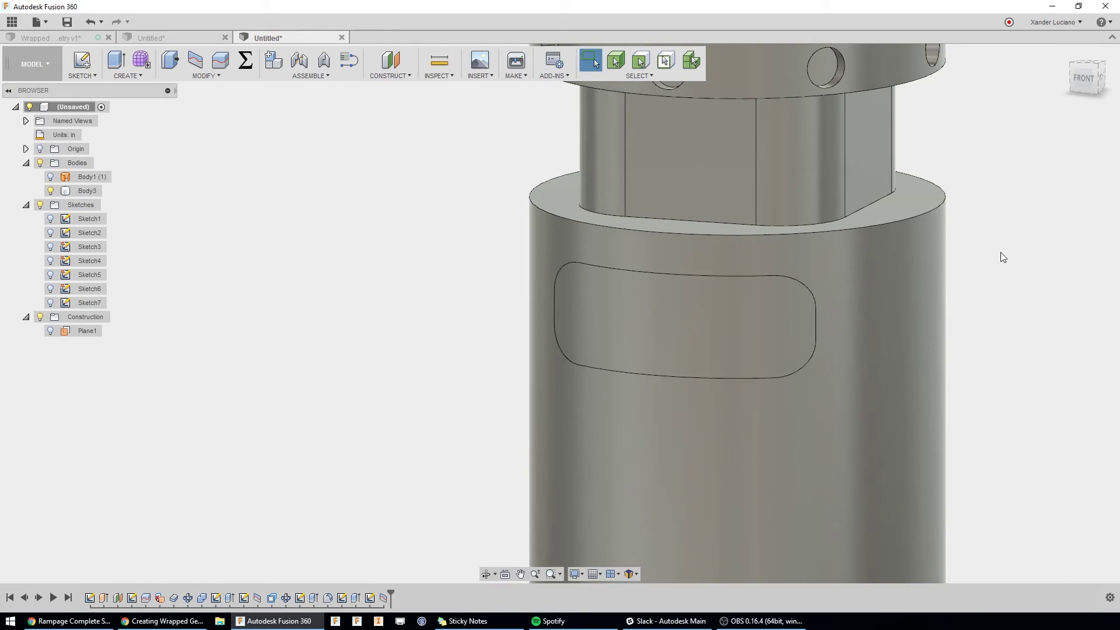
# Offset the front rounded-rectangle face on the lower cylinder by -0.125 in
pyautogui.click(165, 66)
pyautogui.click(647, 314)
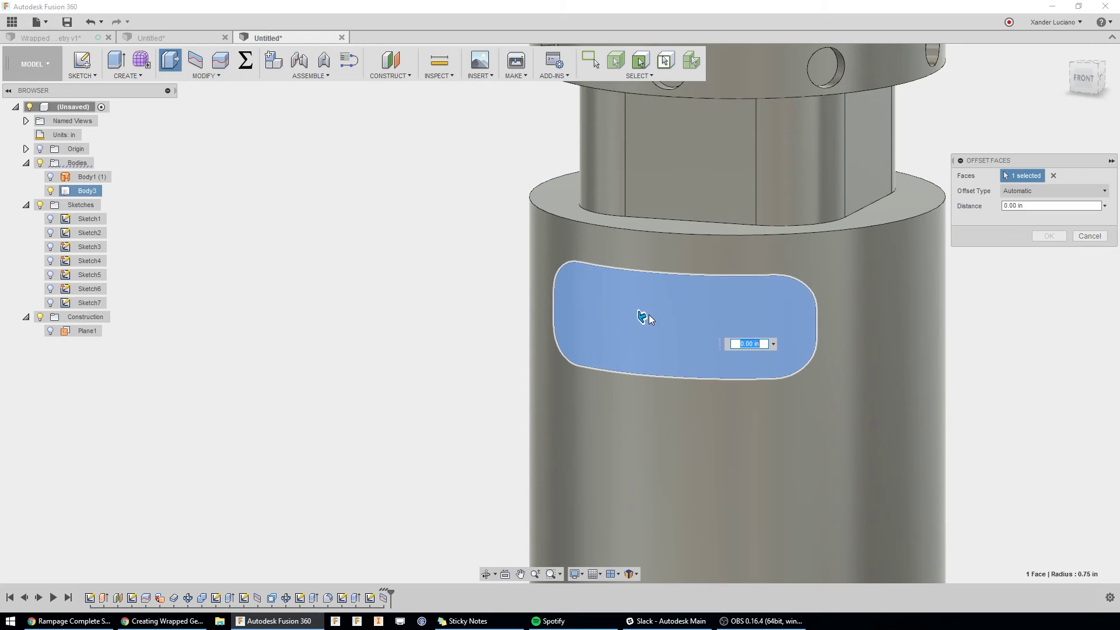
pyautogui.write('-.125')
pyautogui.press('Return')
pyautogui.scroll(2, 512, 274)
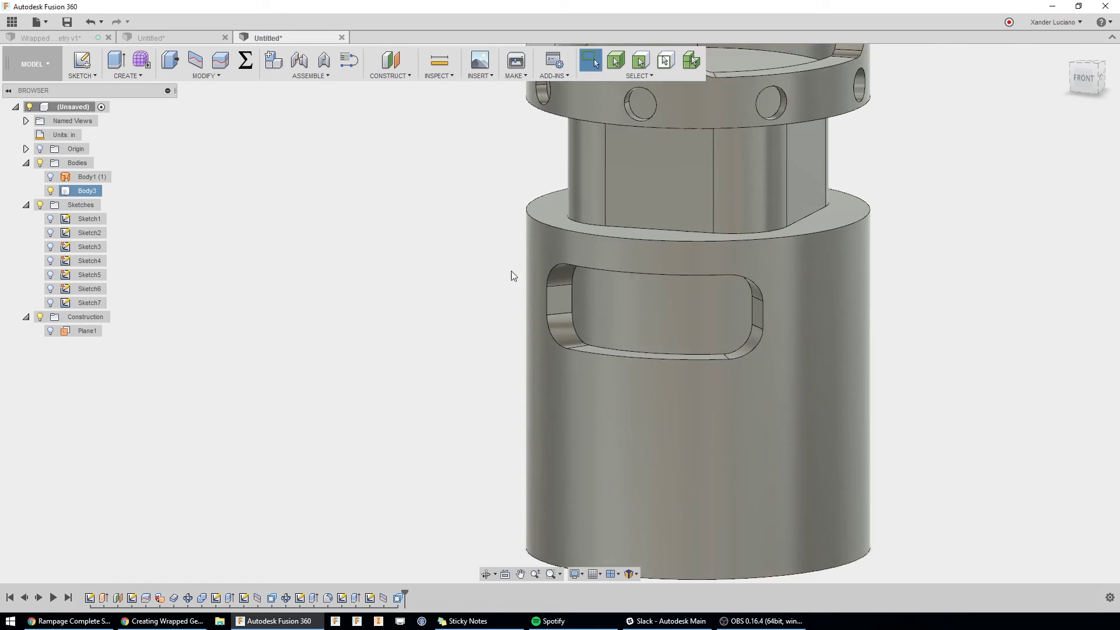
# Offset the matching rounded-rectangle face on the back of the lower cylinder by -0.125 in and check both recesses
pyautogui.keyDown('shift'); pyautogui.moveTo(512, 274); pyautogui.dragTo(300, 280, button='middle'); pyautogui.keyUp('shift')
pyautogui.click(171, 62)
pyautogui.click(690, 344)
pyautogui.write('-.125')
pyautogui.press('Return')
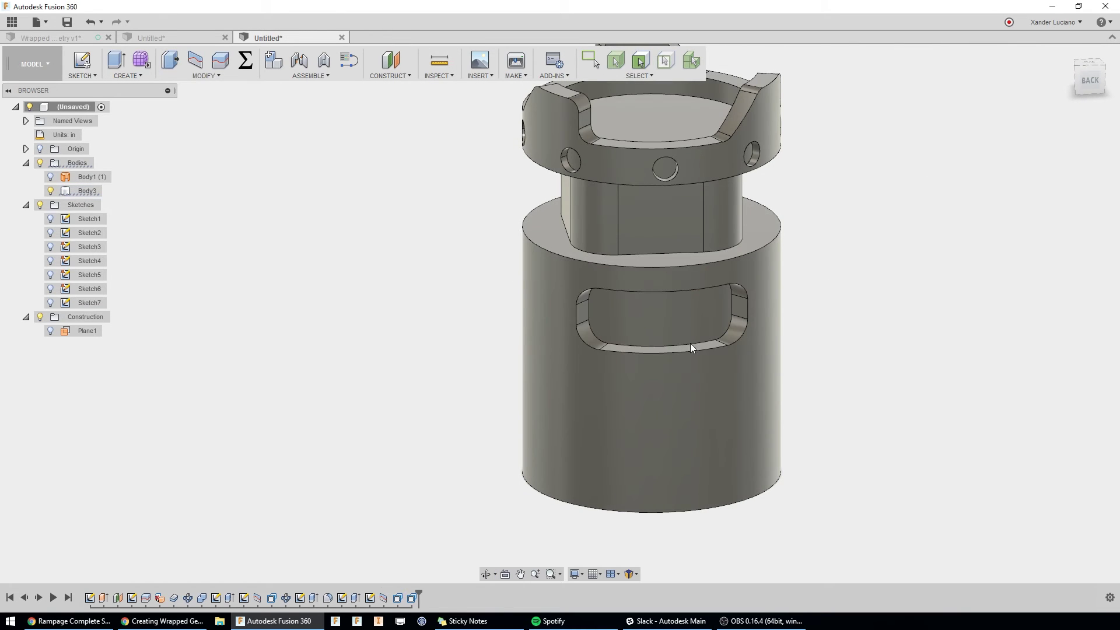
pyautogui.keyDown('shift'); pyautogui.moveTo(744, 252); pyautogui.dragTo(943, 260, button='middle'); pyautogui.keyUp('shift')
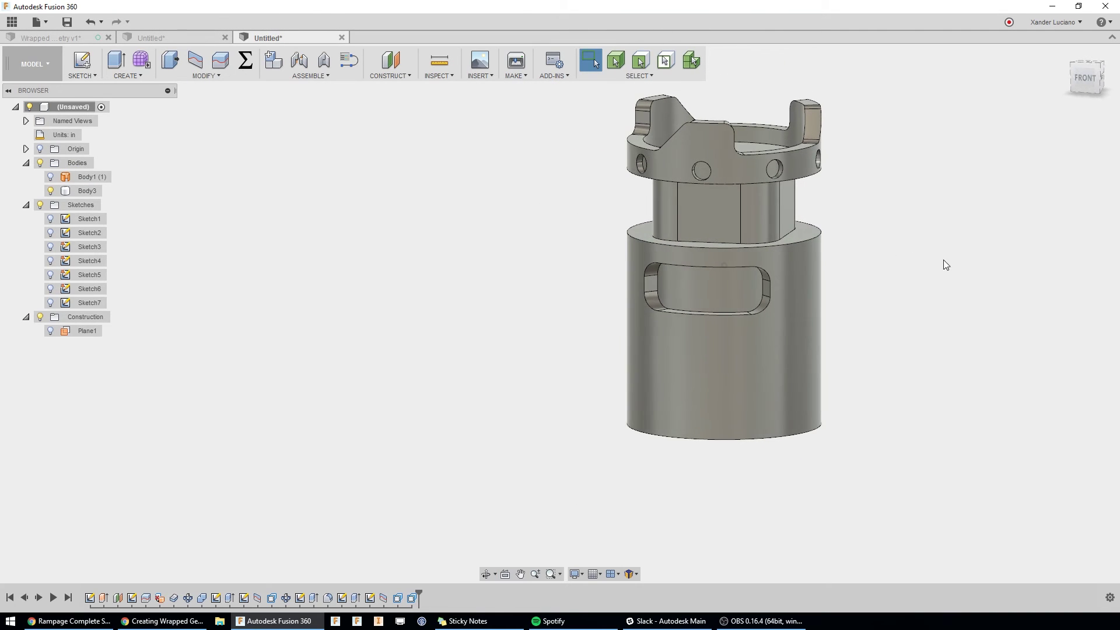
pyautogui.click(1086, 71)
pyautogui.scroll(3, 796, 296)
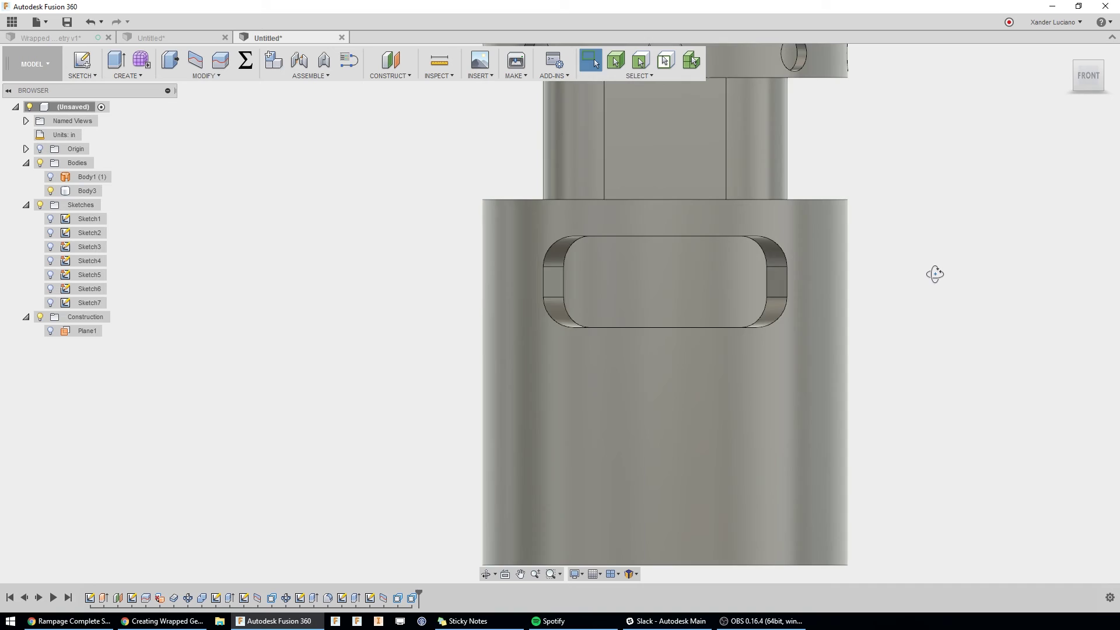
pyautogui.moveTo(935, 274)
pyautogui.keyDown('shift'); pyautogui.mouseDown(button='middle')
pyautogui.moveTo(891, 272)
pyautogui.moveTo(979, 278)
pyautogui.moveTo(904, 282)
pyautogui.mouseUp(button='middle'); pyautogui.keyUp('shift')
pyautogui.scroll(-2, 977, 284)
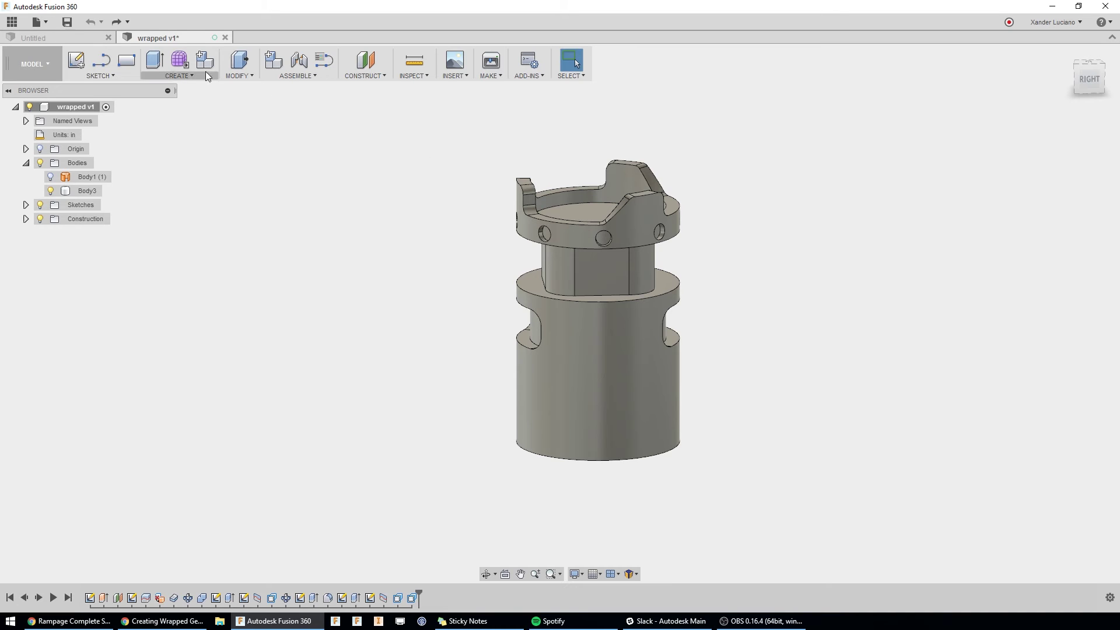
# Create an offset construction plane a short distance above the bottom face of the lower cylinder
pyautogui.click(367, 60)
pyautogui.keyDown('shift'); pyautogui.moveTo(767, 318); pyautogui.dragTo(627, 426, button='middle'); pyautogui.keyUp('shift')
pyautogui.click(628, 421)
pyautogui.keyDown('shift'); pyautogui.moveTo(703, 390); pyautogui.dragTo(655, 433, button='middle'); pyautogui.keyUp('shift')
pyautogui.moveTo(625, 448); pyautogui.dragTo(626, 423)
pyautogui.press('Return')
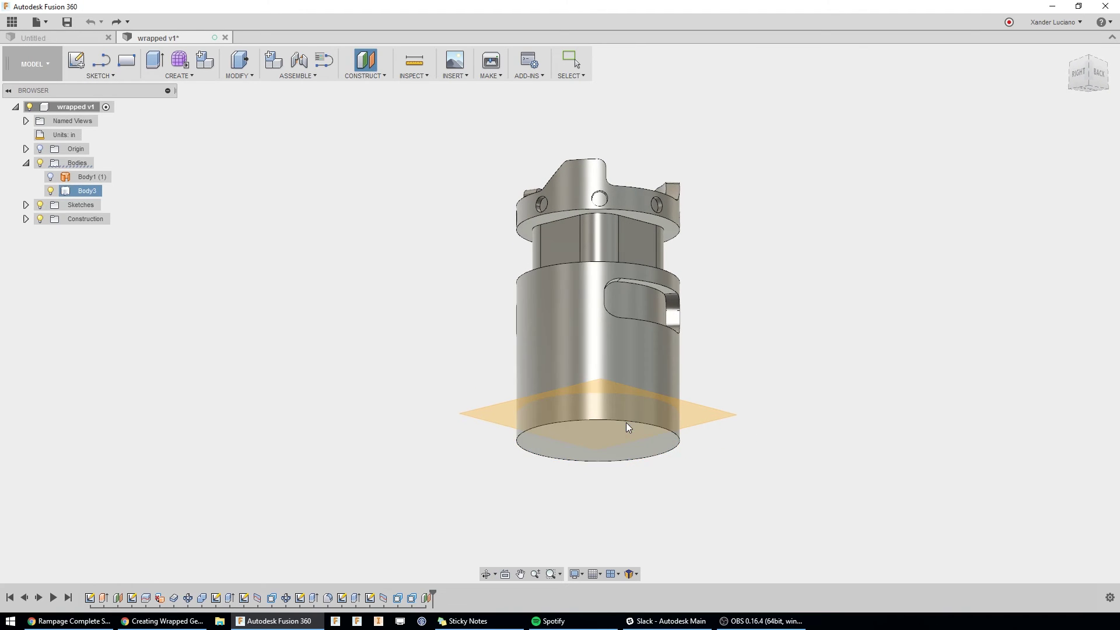
# Start a coil on the offset plane with a 1.5 in diameter circle centred on the cylinder axis
pyautogui.keyDown('shift'); pyautogui.moveTo(835, 212); pyautogui.dragTo(833, 251, button='middle'); pyautogui.keyUp('shift')
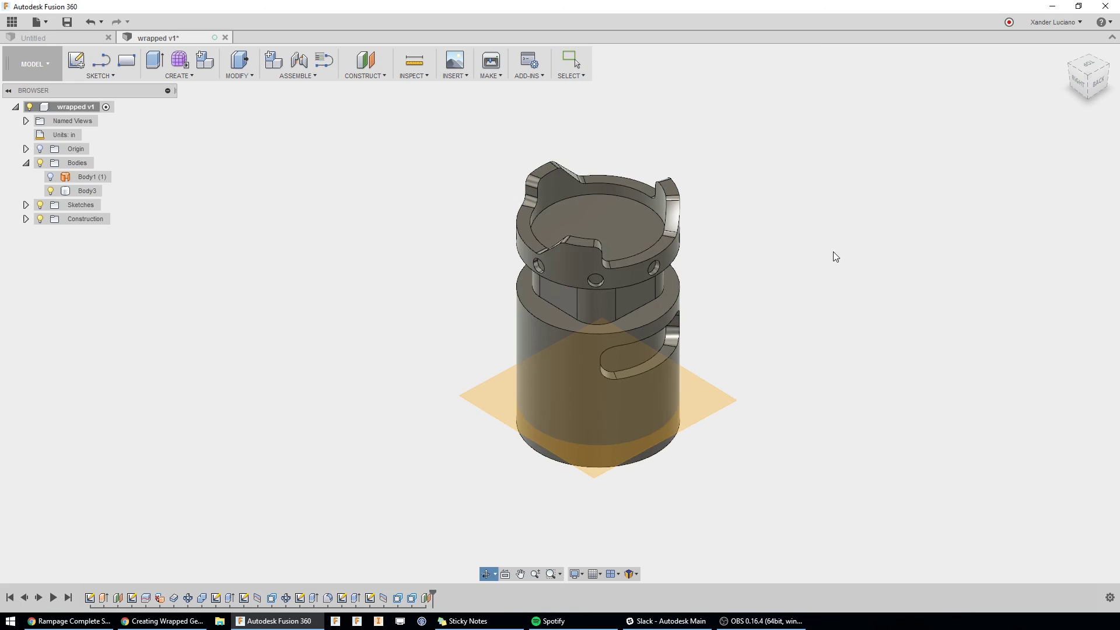
pyautogui.click(189, 75)
pyautogui.click(197, 270)
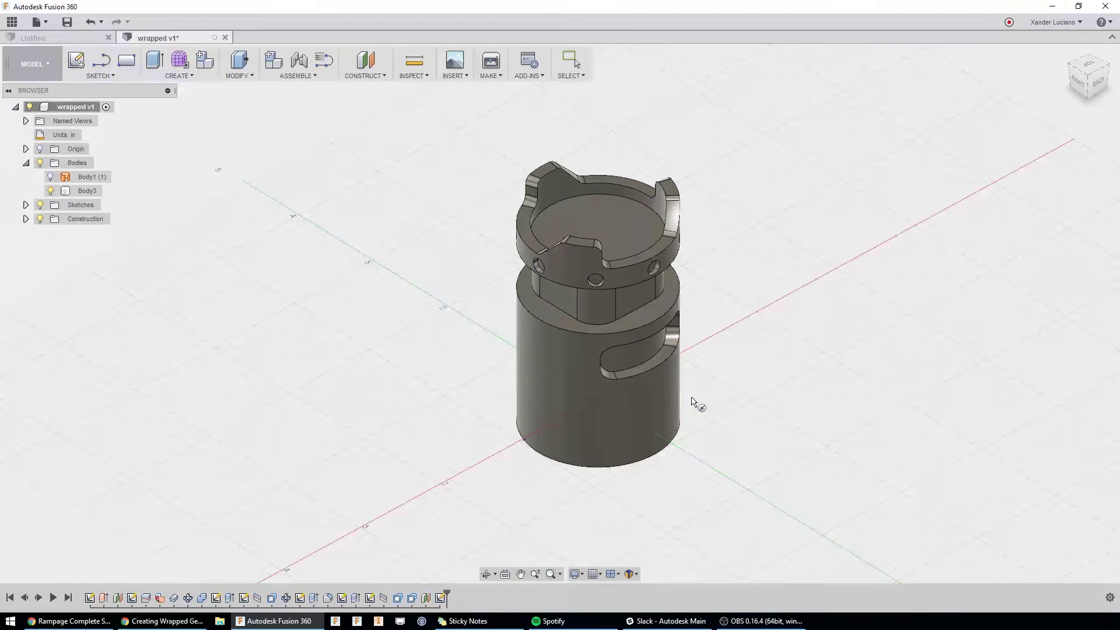
pyautogui.click(599, 399)
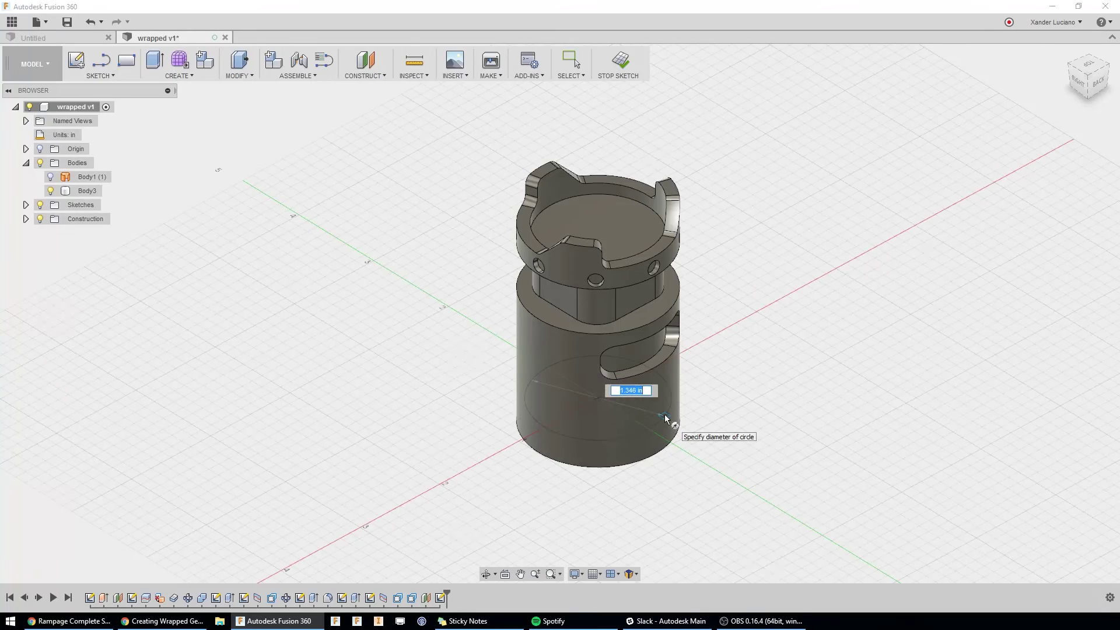
pyautogui.write('1.5')
pyautogui.press('Return')
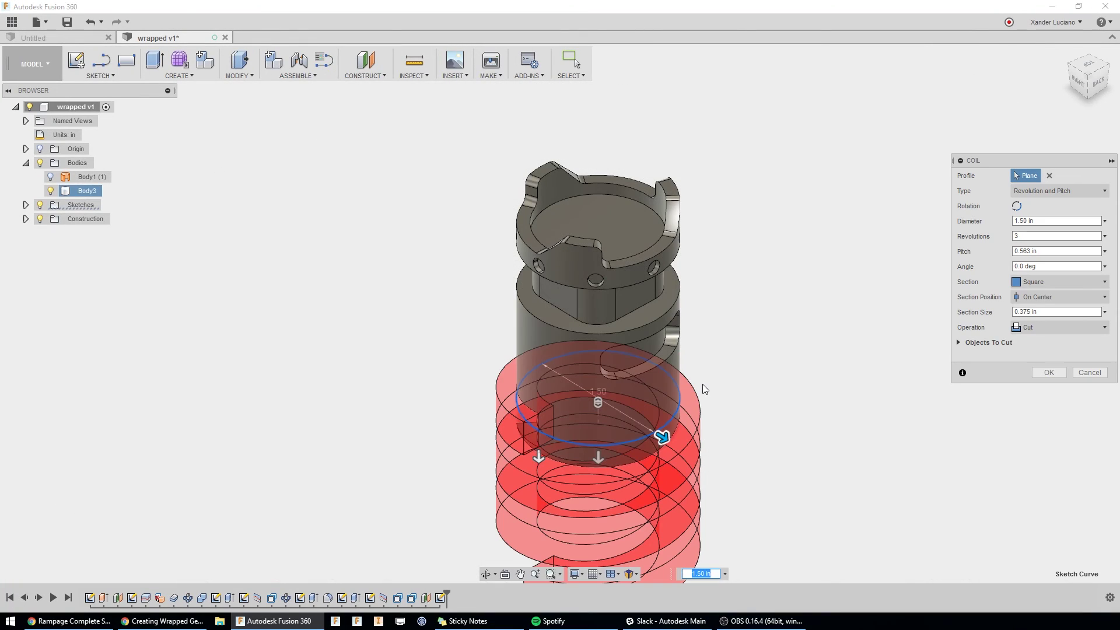
# Try a coil with a 0.1 in section size, a -0.30 in pitch and 2 revolutions
pyautogui.keyDown('shift'); pyautogui.moveTo(703, 384); pyautogui.dragTo(740, 376, button='middle'); pyautogui.keyUp('shift')
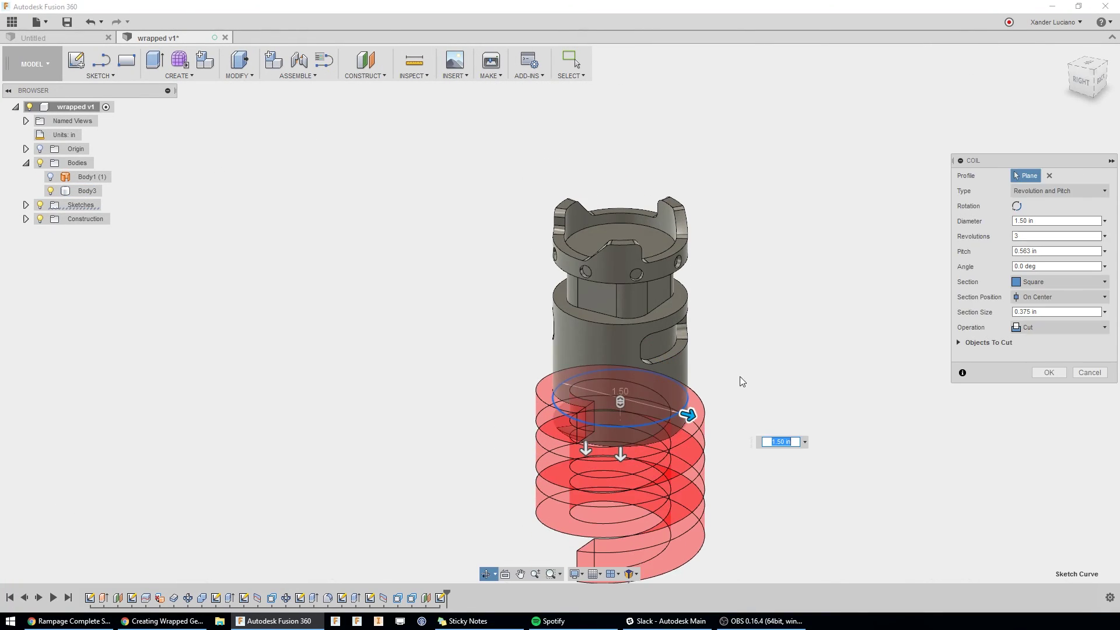
pyautogui.doubleClick(1027, 311)
pyautogui.write('1')
pyautogui.moveTo(1050, 251); pyautogui.dragTo(1013, 251)
pyautogui.write('-.3')
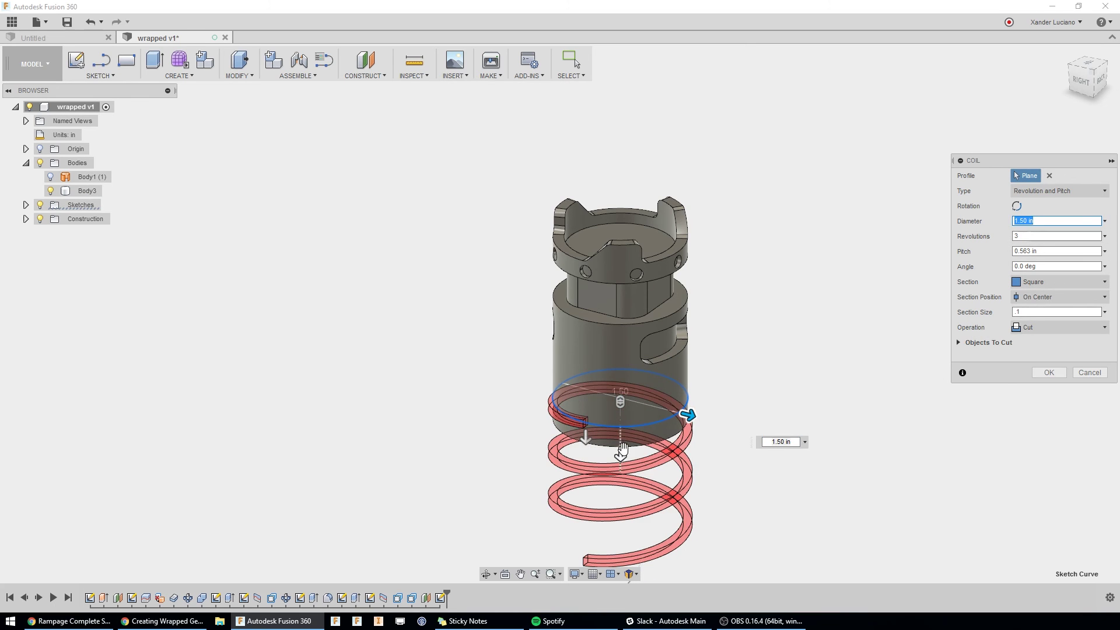
pyautogui.scroll(3, 716, 360)
pyautogui.keyDown('shift'); pyautogui.moveTo(705, 352); pyautogui.dragTo(795, 305, button='middle'); pyautogui.keyUp('shift')
pyautogui.doubleClick(1059, 235)
pyautogui.write('2')
pyautogui.press('Tab')
pyautogui.scroll(-2, 817, 280)
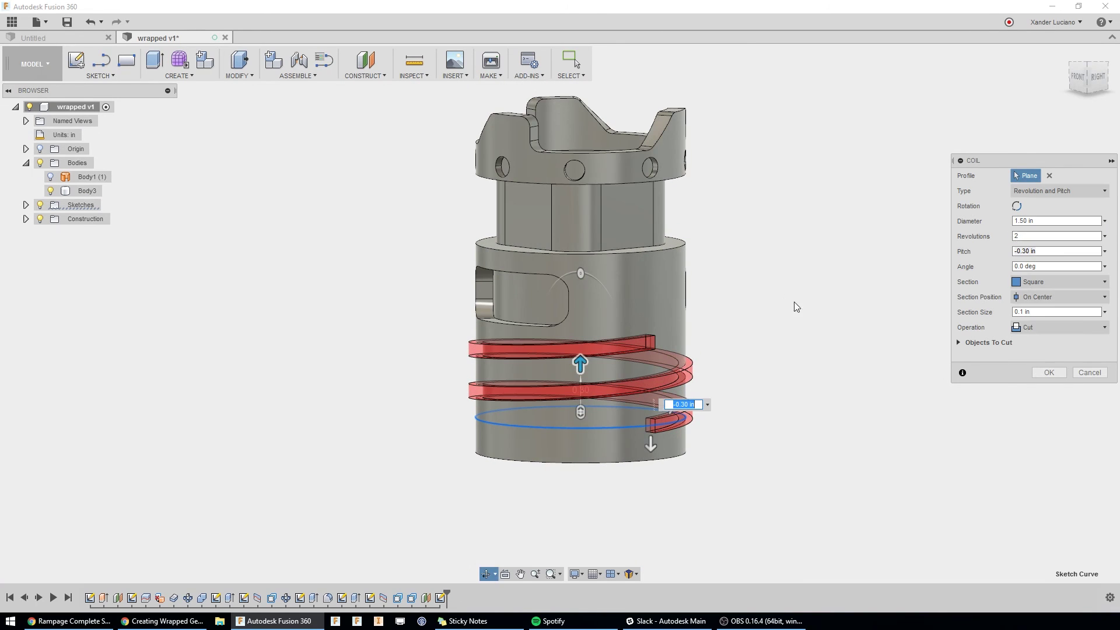
# Set the coil's section size to 0.25 in and its revolutions to 1.5
pyautogui.click(1054, 310)
pyautogui.write('.25')
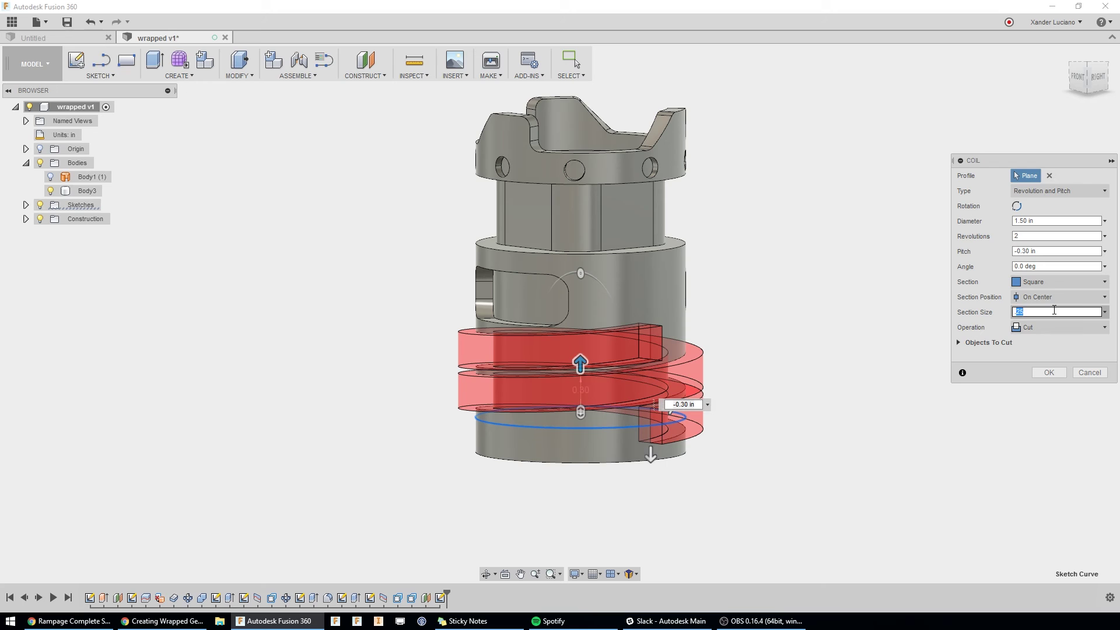
pyautogui.scroll(2, 563, 374)
pyautogui.click(1056, 236)
pyautogui.write('1.5')
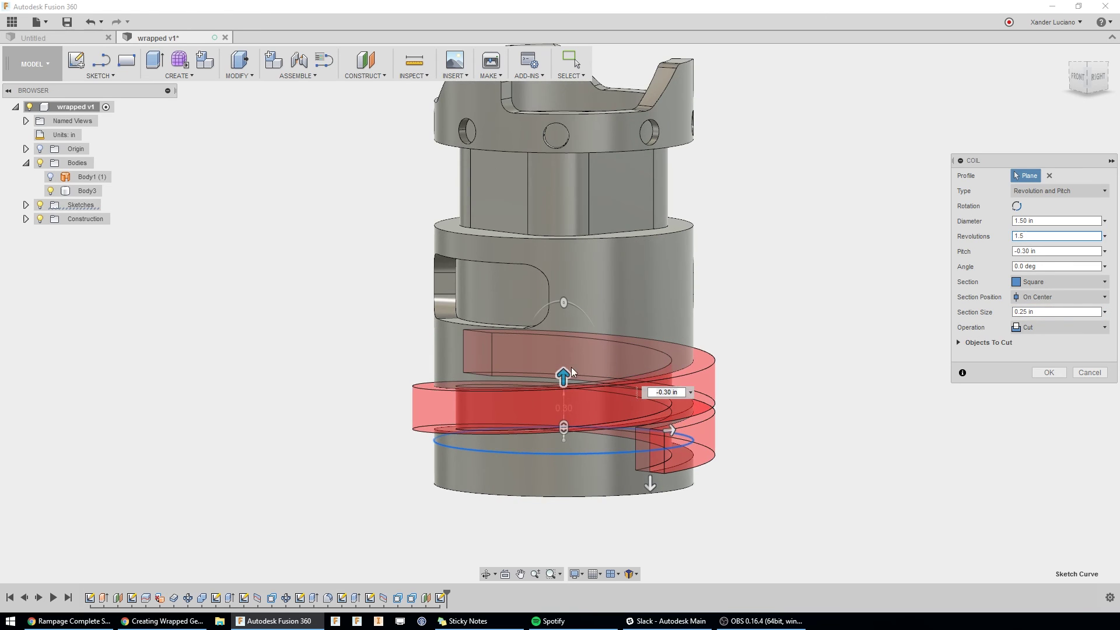
# Adjust the coil's pitch to -0.40 in, checking its path around the lower cylinder
pyautogui.moveTo(564, 377); pyautogui.dragTo(577, 340)
pyautogui.keyDown('shift'); pyautogui.moveTo(885, 292); pyautogui.dragTo(628, 389, button='middle'); pyautogui.keyUp('shift')
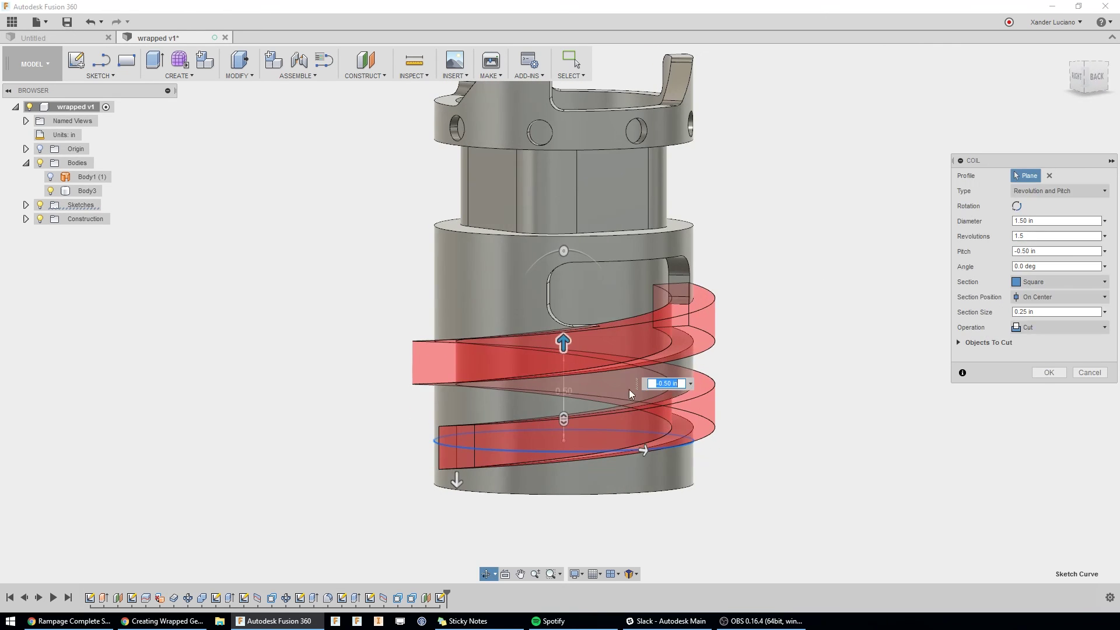
pyautogui.moveTo(564, 341); pyautogui.dragTo(566, 359)
pyautogui.keyDown('shift'); pyautogui.moveTo(783, 310); pyautogui.dragTo(925, 348, button='middle'); pyautogui.keyUp('shift')
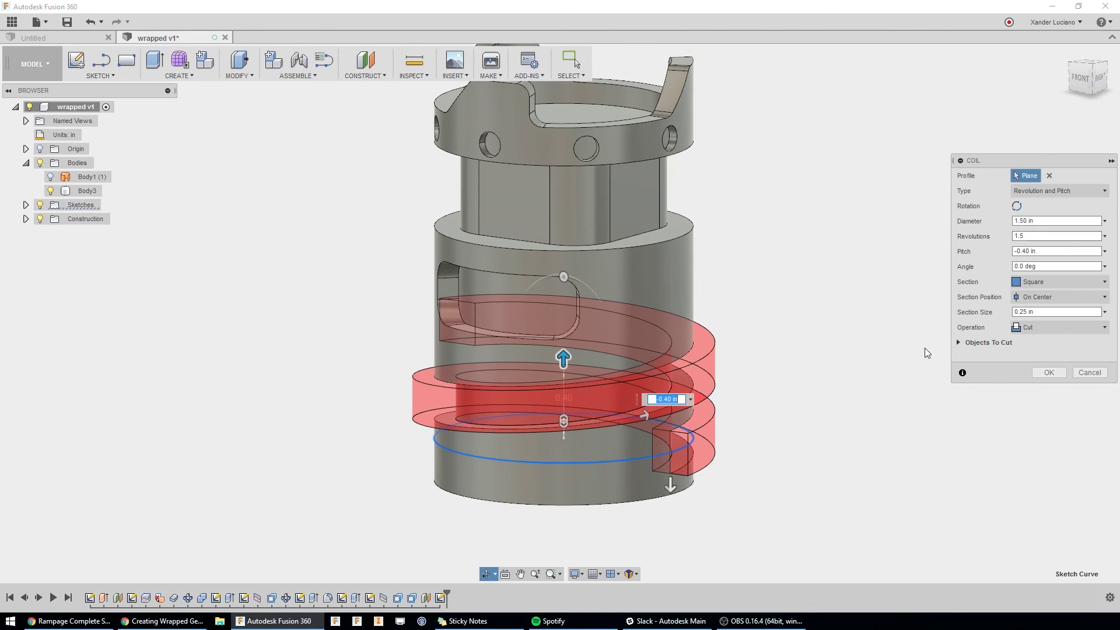
# Try the Inside section position for the coil and return it to On Center
pyautogui.click(1062, 298)
pyautogui.click(1053, 311)
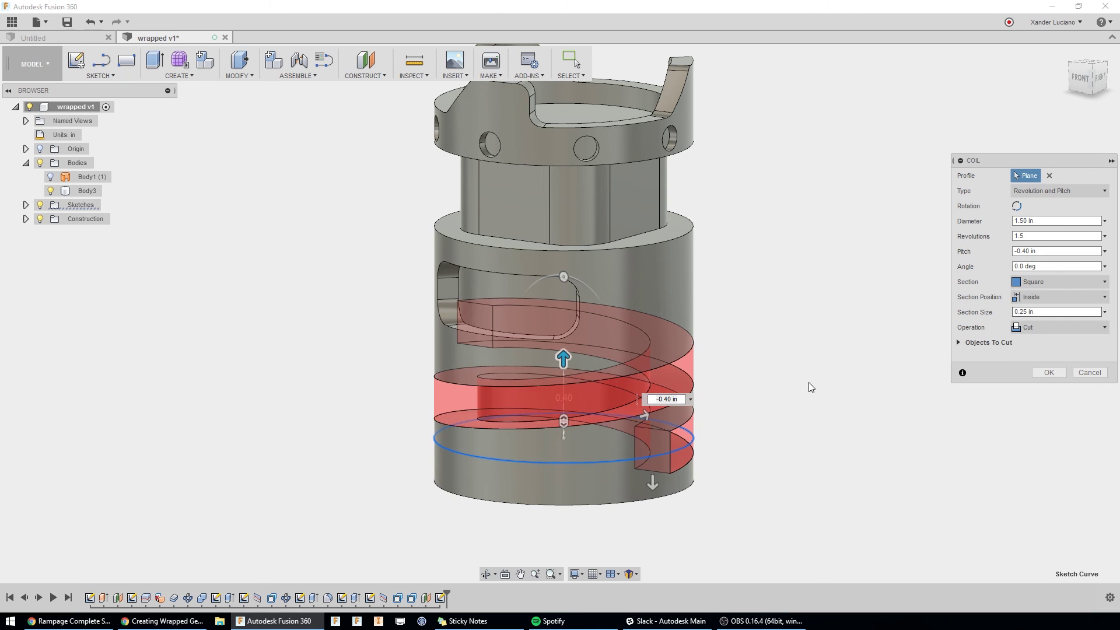
pyautogui.keyDown('shift'); pyautogui.moveTo(758, 424); pyautogui.dragTo(790, 412, button='middle'); pyautogui.keyUp('shift')
pyautogui.click(1057, 298)
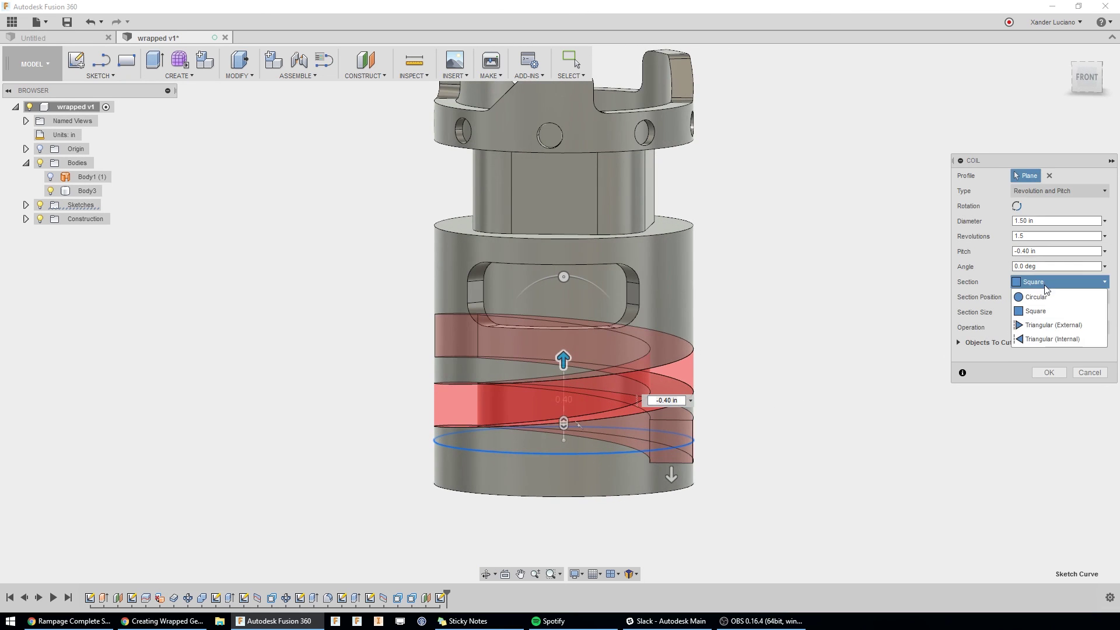
pyautogui.click(1056, 326)
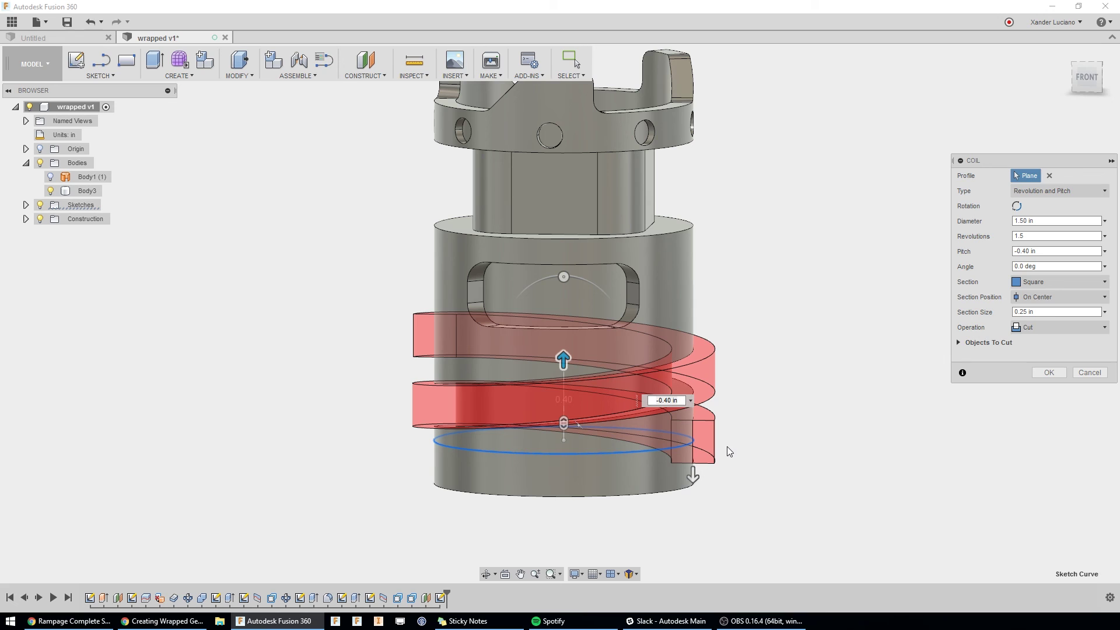
# Apply the coil as a cut and examine the helical groove around the lower cylinder
pyautogui.press('Return')
pyautogui.keyDown('shift'); pyautogui.moveTo(855, 312); pyautogui.dragTo(617, 324, button='middle'); pyautogui.keyUp('shift')
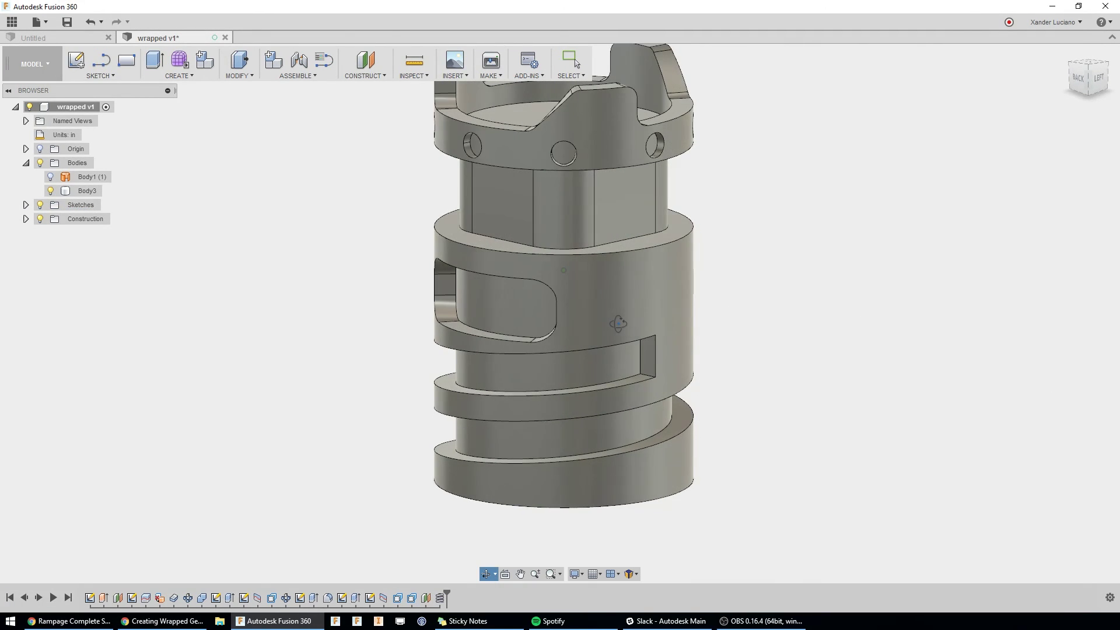
pyautogui.scroll(-3, 641, 507)
pyautogui.scroll(1, 748, 257)
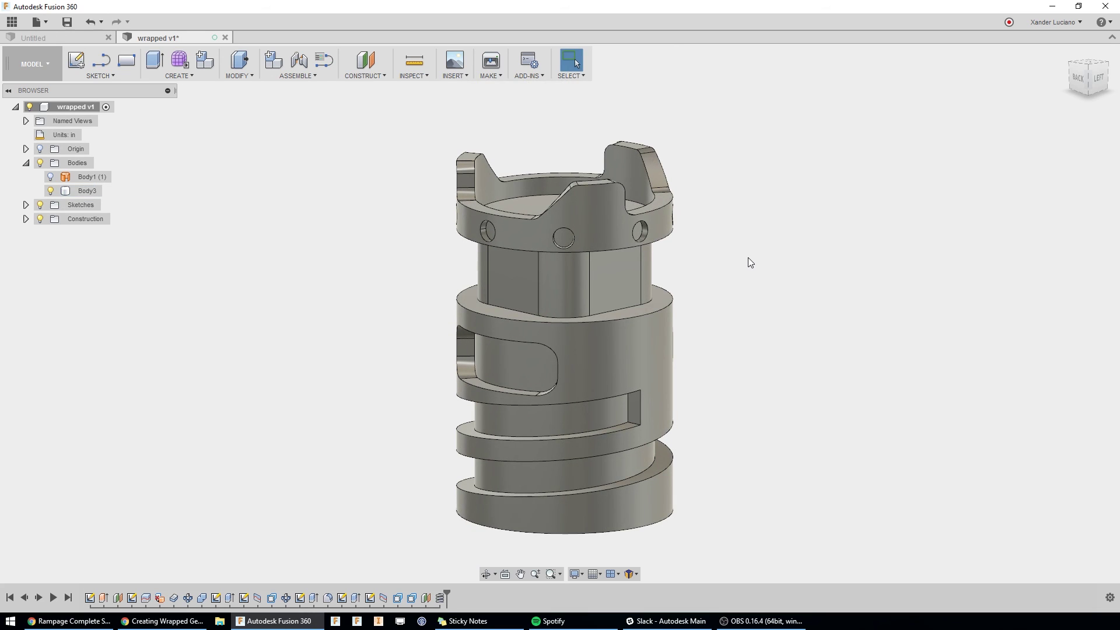
pyautogui.moveTo(748, 257)
pyautogui.keyDown('shift'); pyautogui.mouseDown(button='middle')
pyautogui.moveTo(735, 252)
pyautogui.moveTo(749, 255)
pyautogui.mouseUp(button='middle'); pyautogui.keyUp('shift')
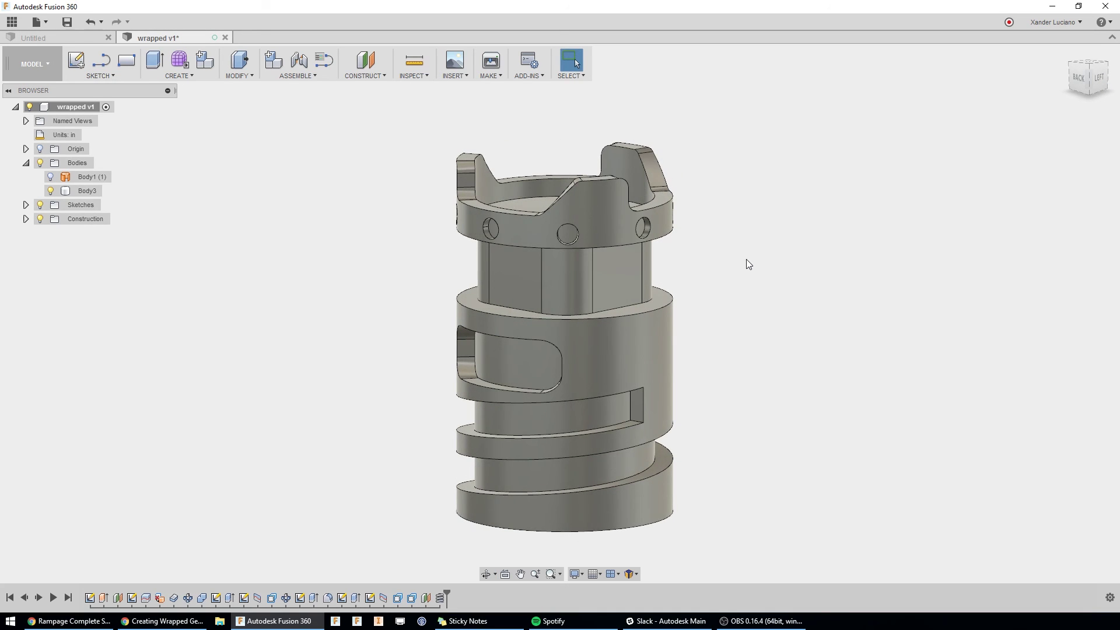
pyautogui.keyDown('shift'); pyautogui.moveTo(747, 259); pyautogui.dragTo(792, 278, button='middle'); pyautogui.keyUp('shift')
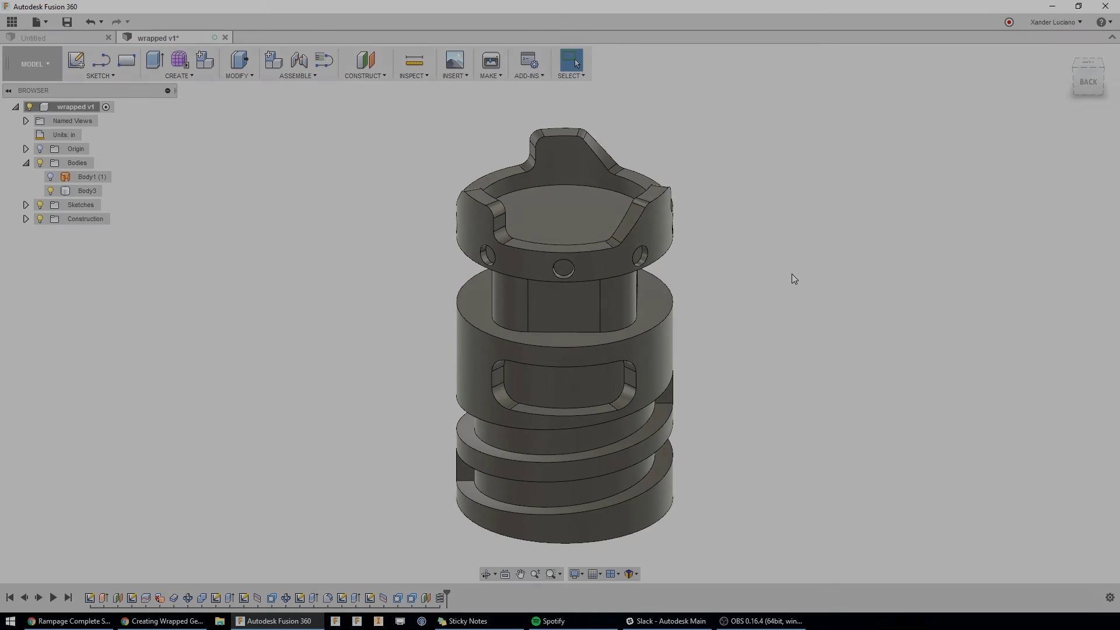